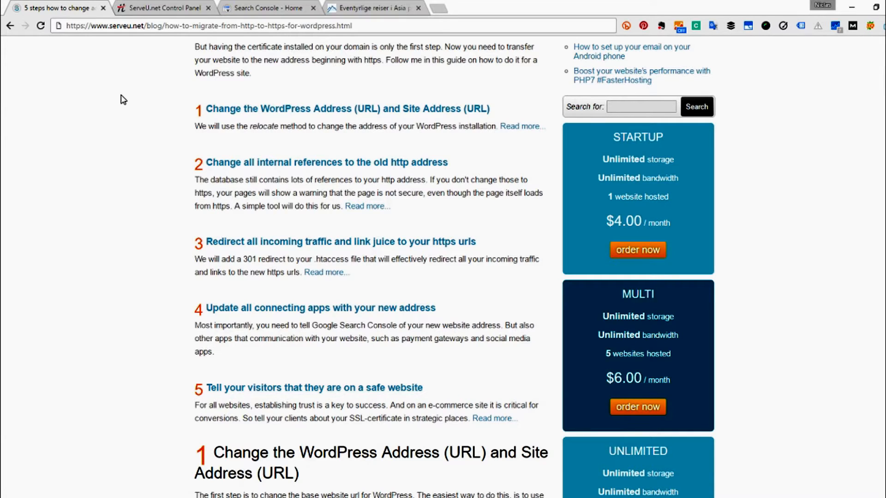
Copy the line define('RELOCATE',true); from section 1 of the migration guide and highlight the wp-config file name
{"action": "left_click", "coordinate": [267, 108]}
{"action": "key", "text": "ctrl+c"}
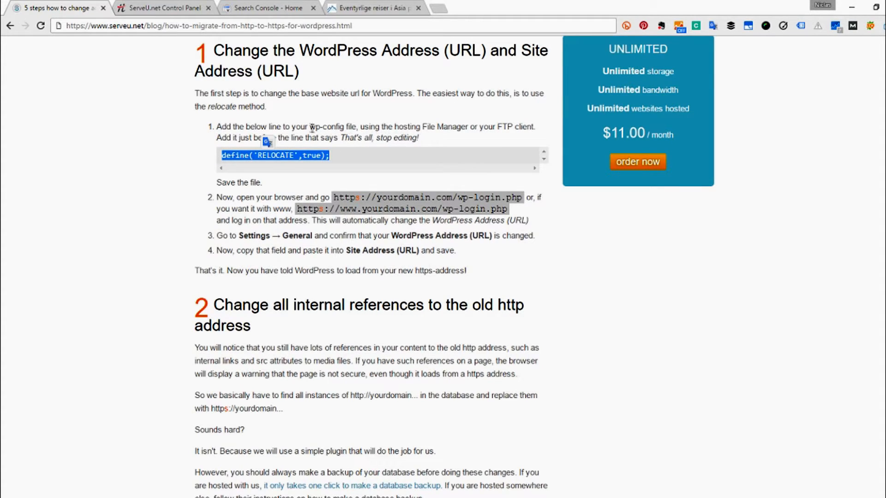
{"action": "left_click_drag", "start_coordinate": [310, 126], "coordinate": [353, 127]}
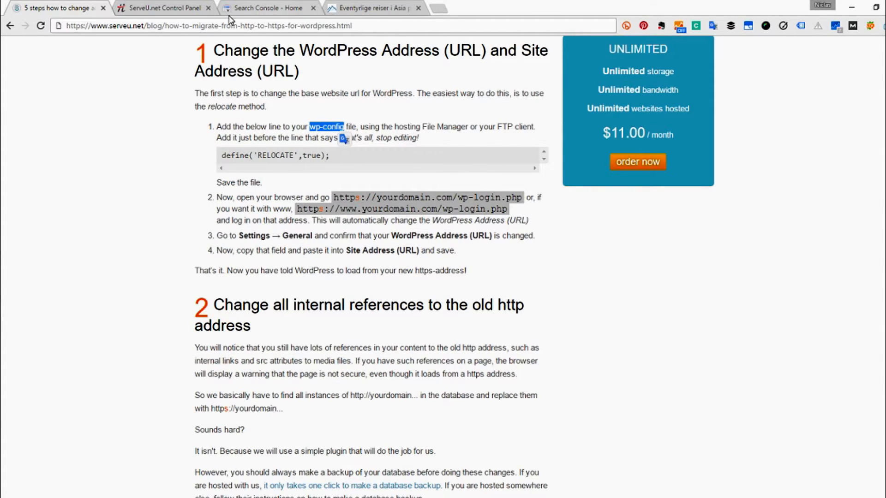
Open the indianadventures.no folder in the File Manager of the hosting control panel
{"action": "left_click", "coordinate": [185, 9]}
{"action": "mouse_move", "coordinate": [143, 103]}
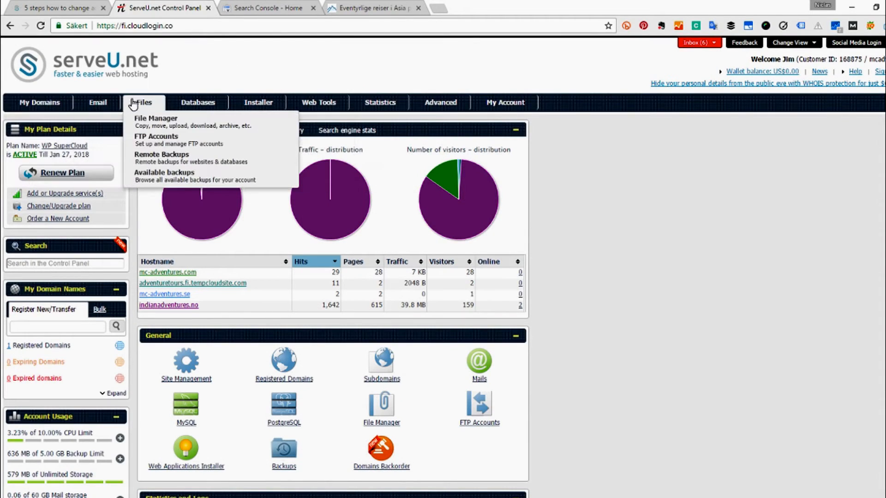
{"action": "left_click", "coordinate": [146, 123]}
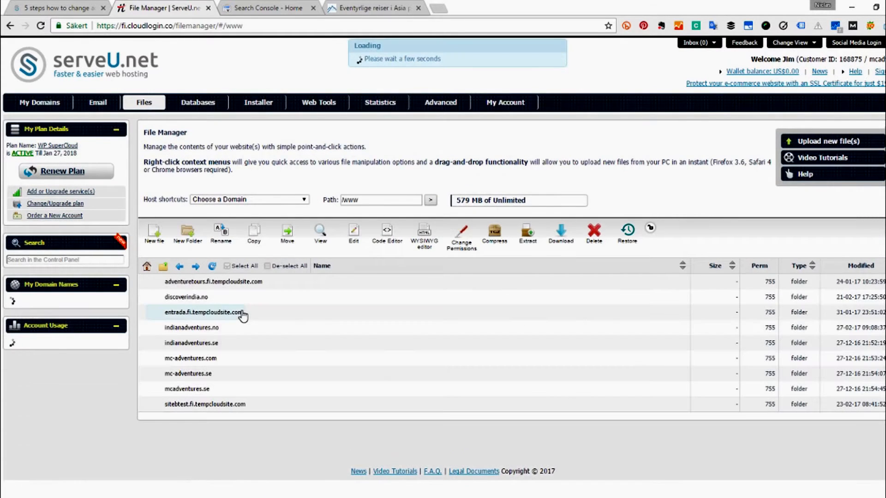
{"action": "double_click", "coordinate": [217, 329]}
Open wp-config.php from the site folder for editing with the code editor
{"action": "scroll", "coordinate": [210, 333], "scroll_direction": "down", "scroll_amount": 1}
{"action": "scroll", "coordinate": [209, 333], "scroll_direction": "down", "scroll_amount": 8}
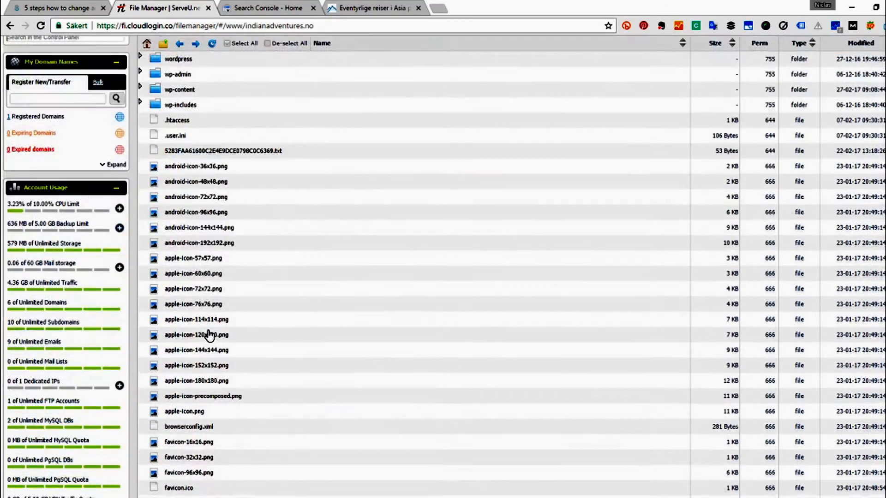
{"action": "scroll", "coordinate": [210, 335], "scroll_direction": "down", "scroll_amount": 5}
{"action": "right_click", "coordinate": [184, 363]}
{"action": "mouse_move", "coordinate": [245, 393]}
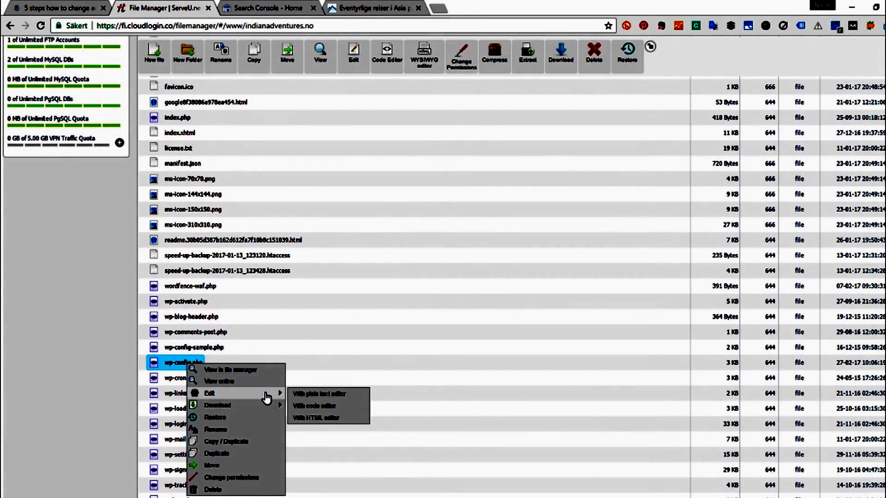
{"action": "left_click", "coordinate": [308, 406]}
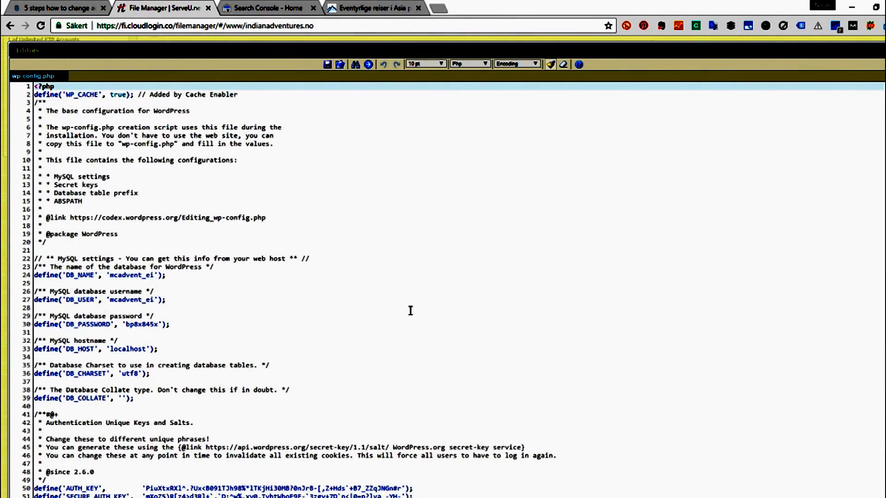
Insert define('RELOCATE',true); on a new line just above the "That's all, stop editing!" comment and save the file
{"action": "scroll", "coordinate": [410, 310], "scroll_direction": "down", "scroll_amount": 7}
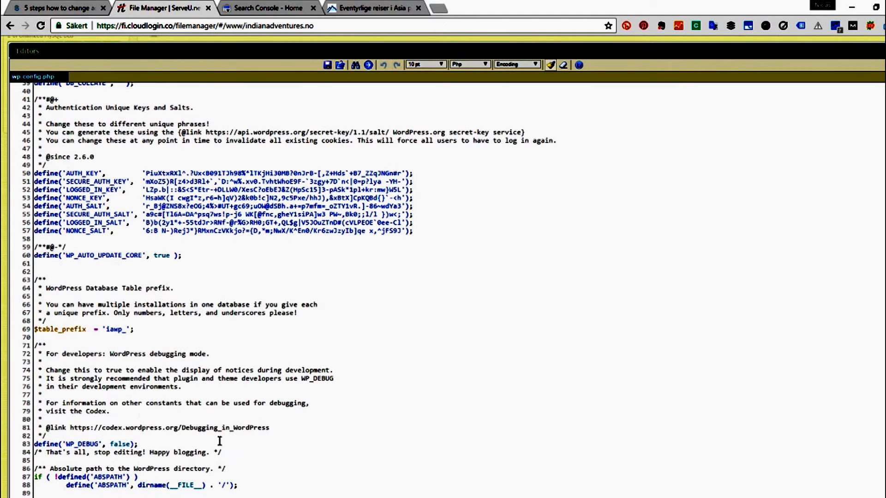
{"action": "left_click", "coordinate": [219, 443]}
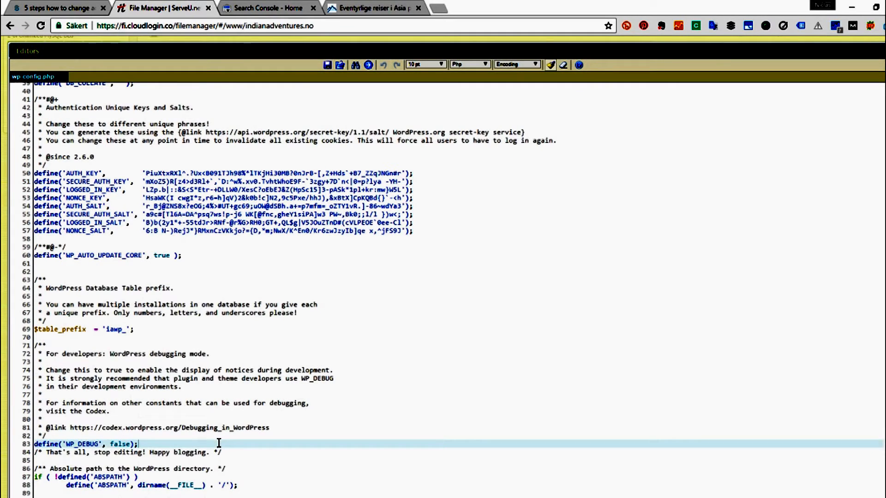
{"action": "key", "text": "Return"}
{"action": "key", "text": "ctrl+v"}
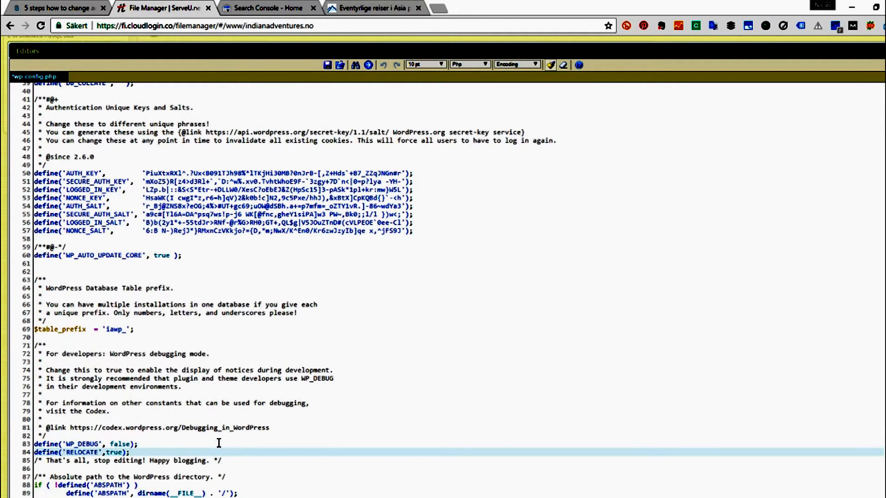
{"action": "left_click", "coordinate": [327, 67]}
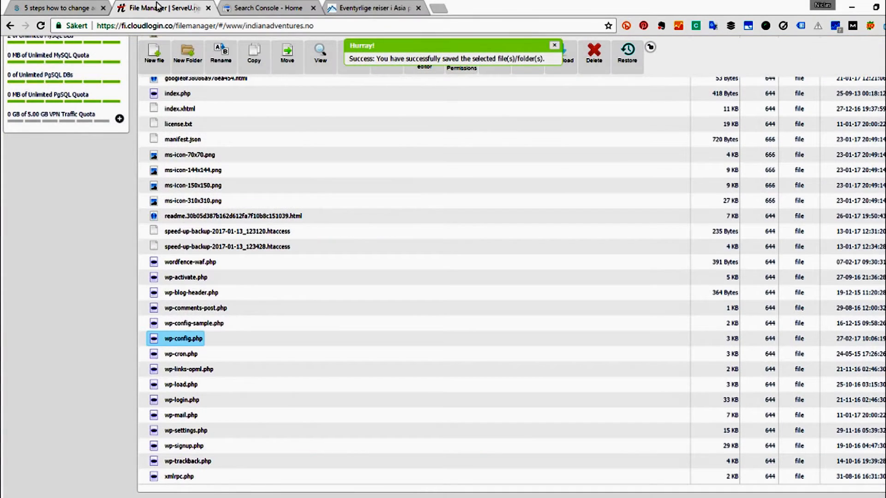
Review the login address in the migration guide, highlighting the wp-login.php part and the s in https
{"action": "left_click", "coordinate": [78, 8]}
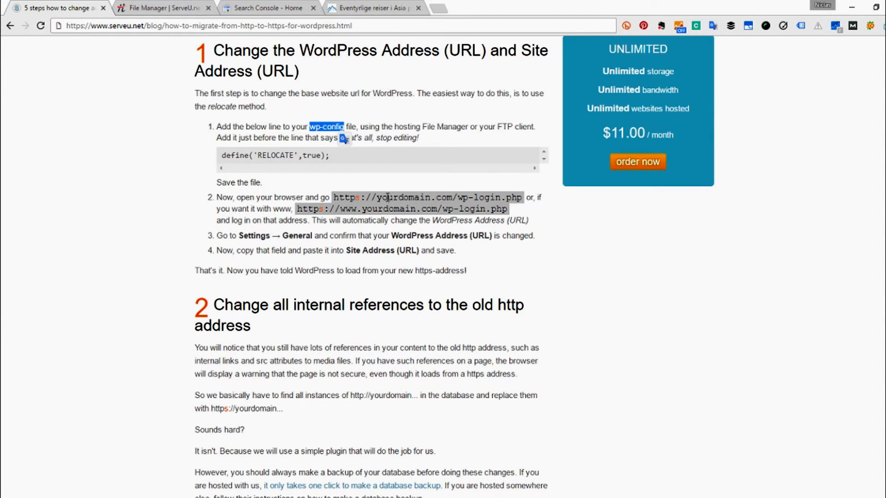
{"action": "left_click", "coordinate": [460, 197]}
{"action": "left_click_drag", "start_coordinate": [459, 197], "coordinate": [525, 197]}
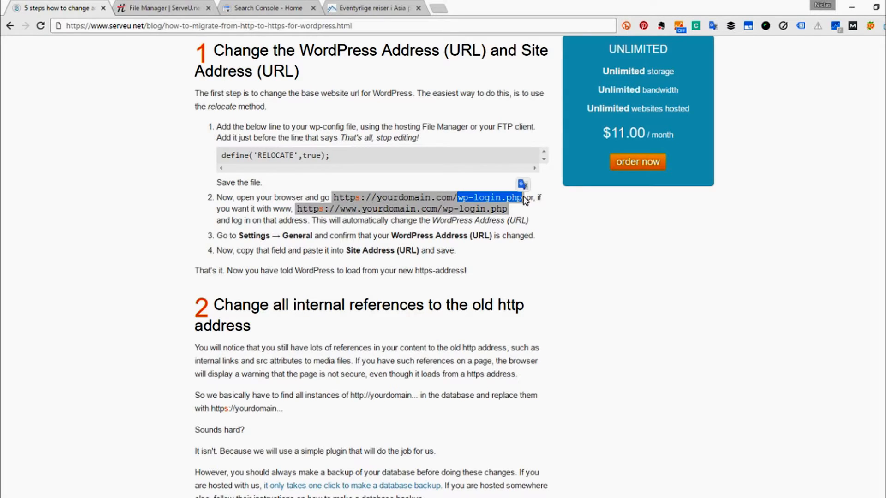
{"action": "left_click", "coordinate": [356, 198]}
{"action": "left_click_drag", "start_coordinate": [357, 198], "coordinate": [361, 197]}
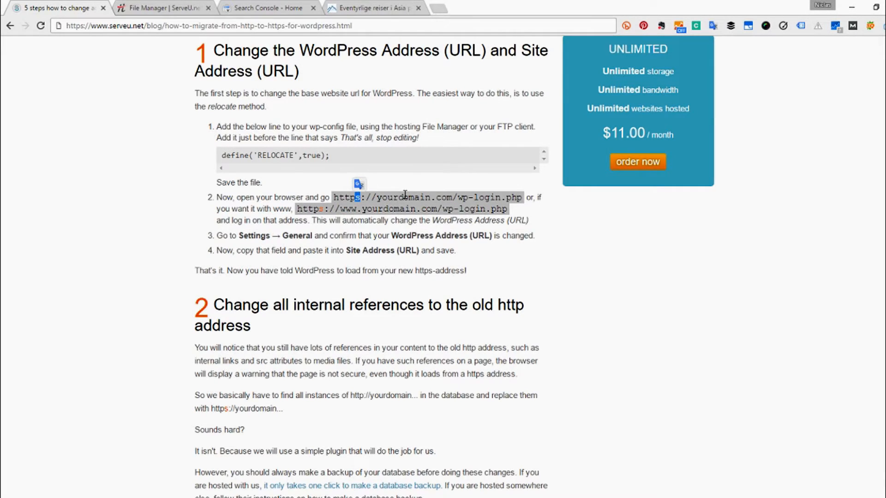
{"action": "left_click", "coordinate": [364, 10]}
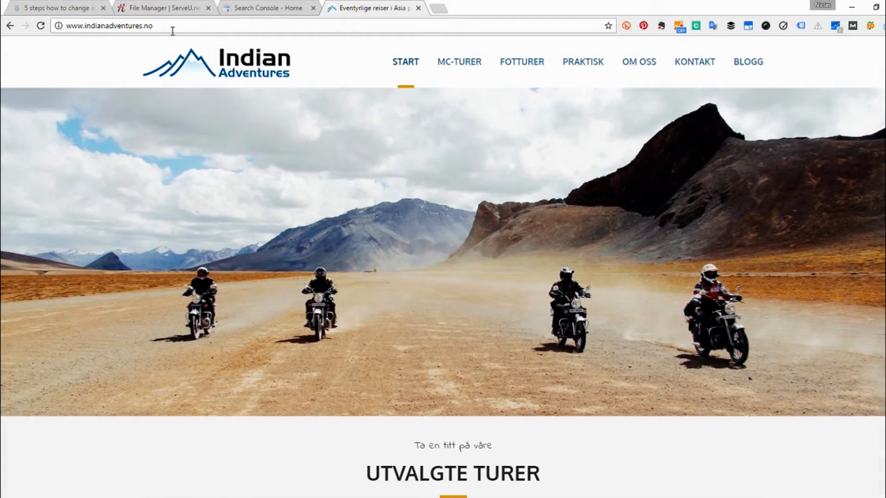
{"action": "left_click_drag", "start_coordinate": [174, 28], "coordinate": [65, 27]}
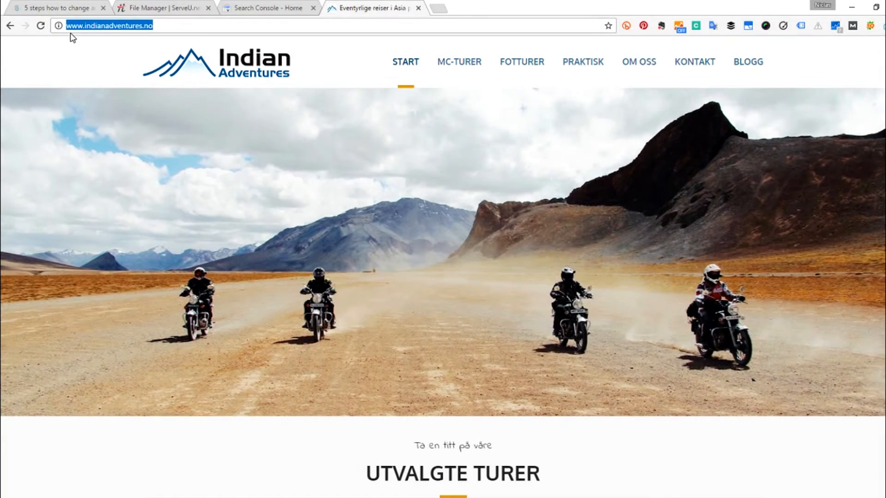
{"action": "type", "text": "http://www.indianadventures.no/"}
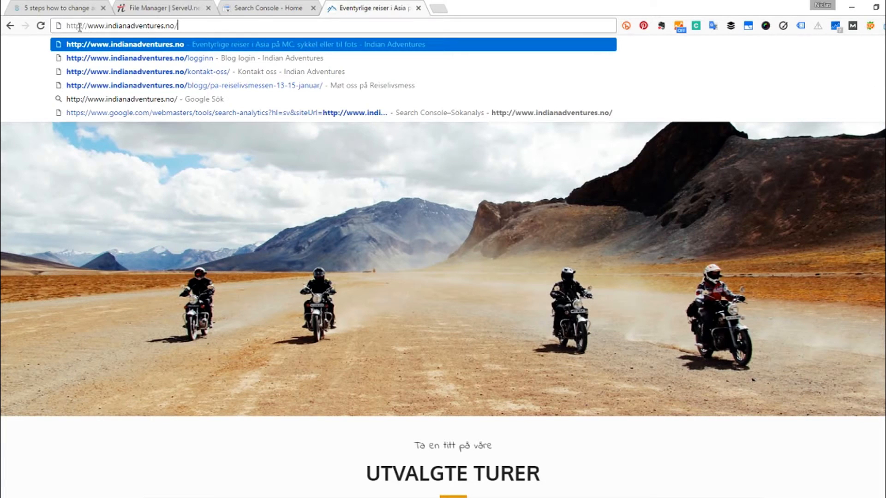
{"action": "left_click", "coordinate": [81, 27]}
{"action": "type", "text": "s"}
{"action": "left_click", "coordinate": [201, 24]}
{"action": "type", "text": "wp"}
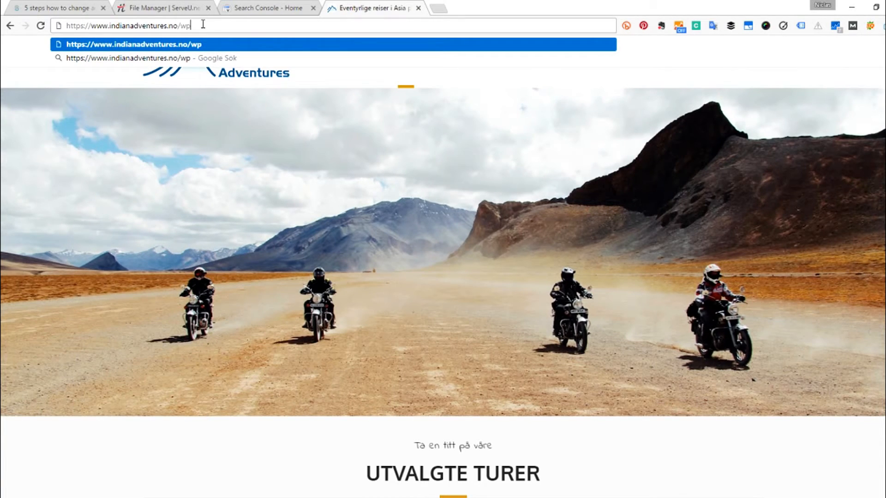
{"action": "type", "text": "-login.php"}
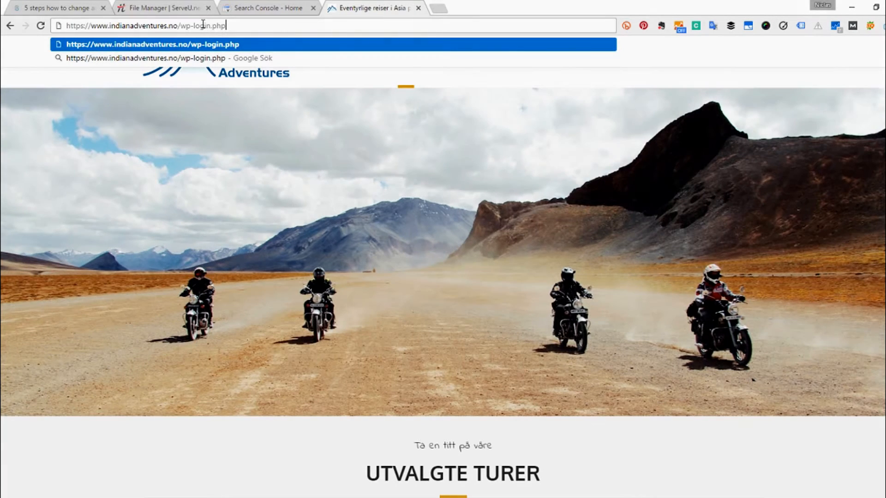
{"action": "key", "text": "Return"}
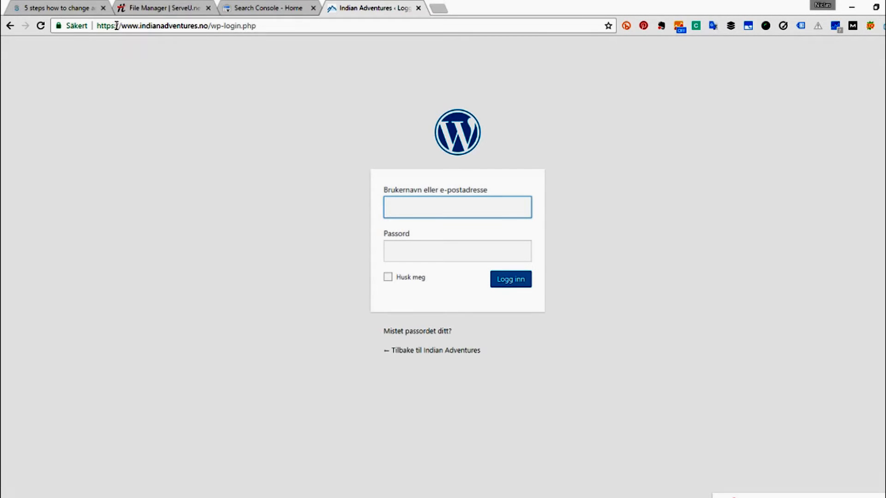
Log in to the WordPress admin with the account username and password
{"action": "type", "text": "niclas"}
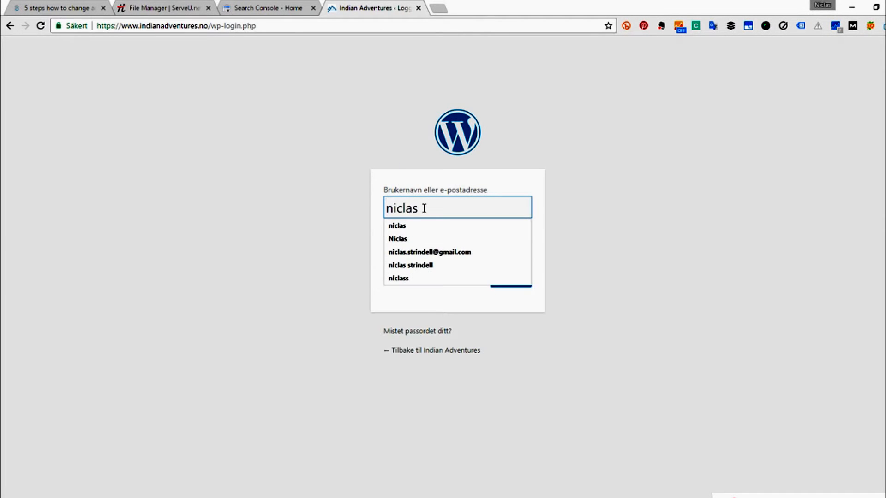
{"action": "key", "text": "Tab"}
{"action": "type", "text": "aaaaaaaa"}
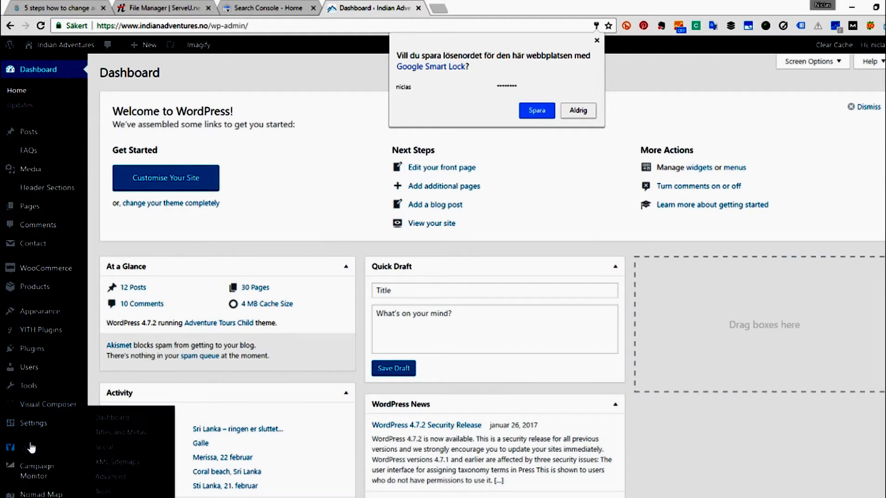
{"action": "mouse_move", "coordinate": [38, 431]}
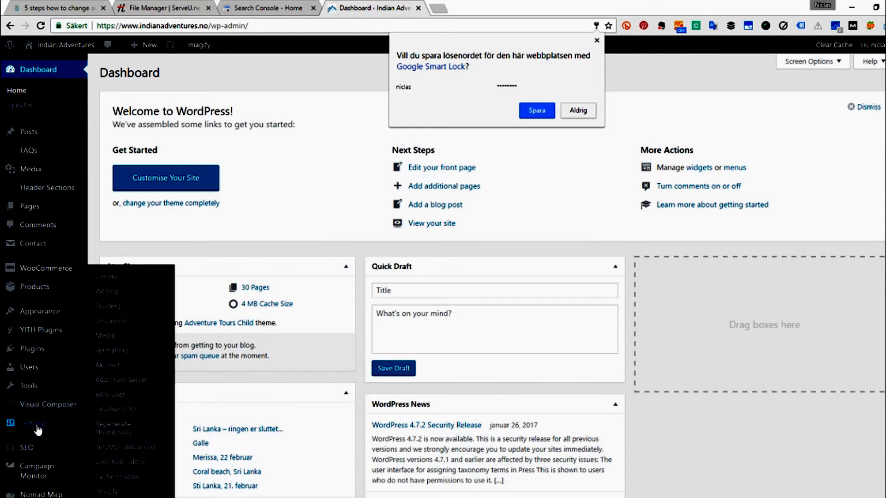
{"action": "left_click", "coordinate": [115, 277]}
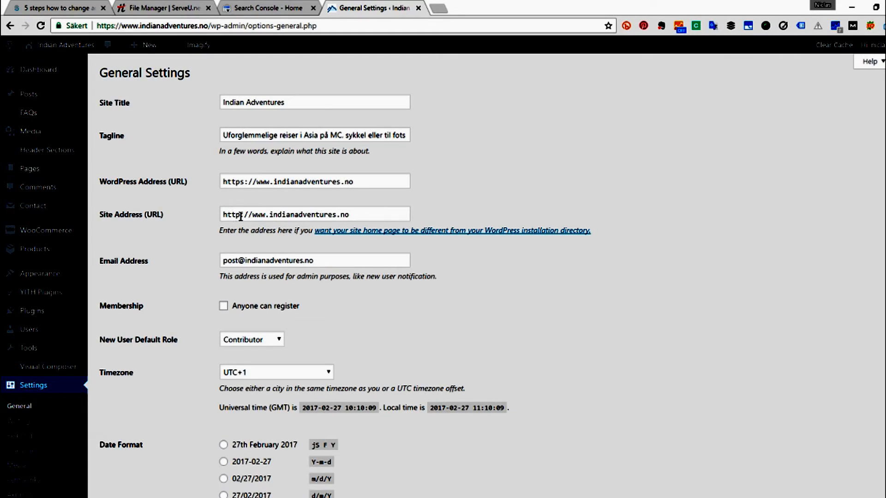
{"action": "left_click", "coordinate": [243, 182]}
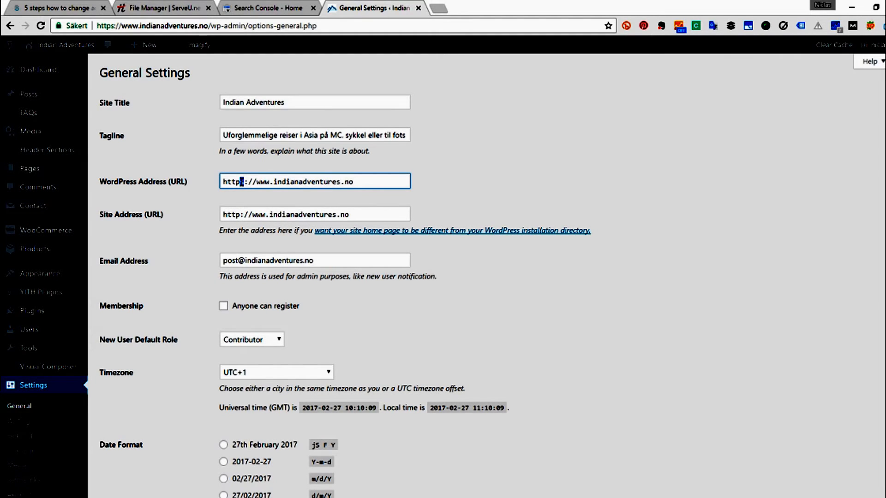
{"action": "left_click", "coordinate": [241, 215]}
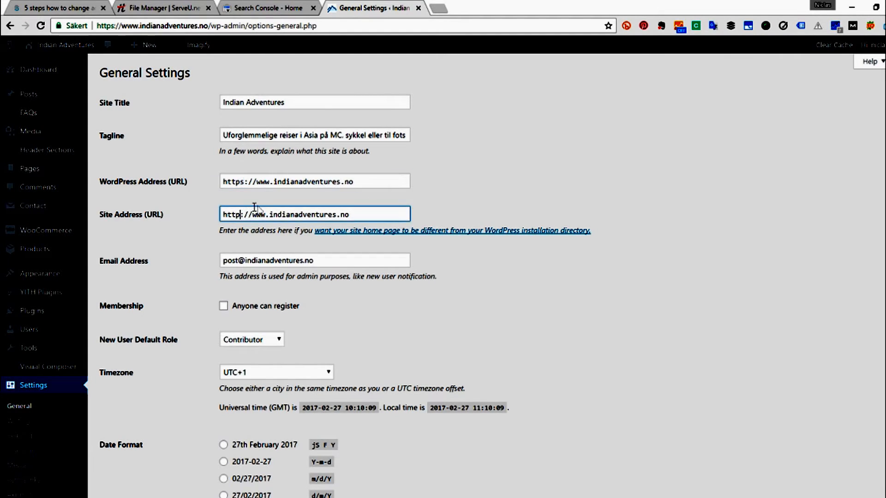
{"action": "type", "text": "s"}
{"action": "scroll", "coordinate": [368, 402], "scroll_direction": "down", "scroll_amount": 6}
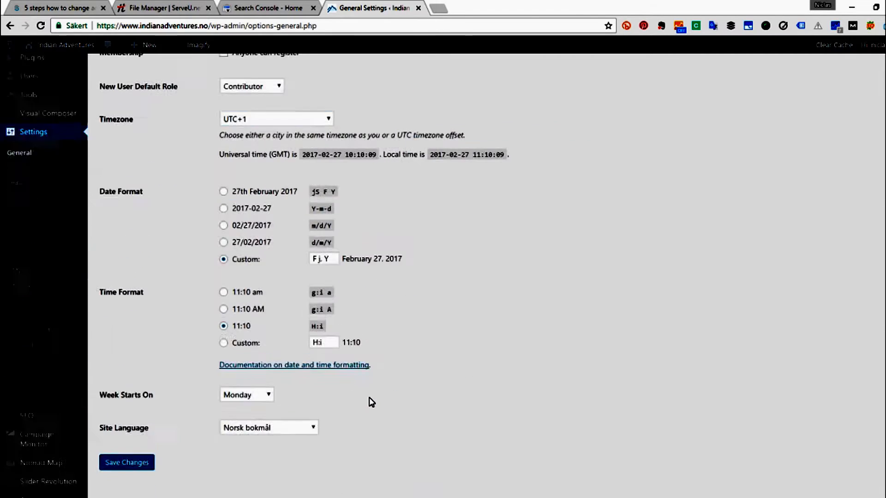
{"action": "left_click", "coordinate": [134, 444]}
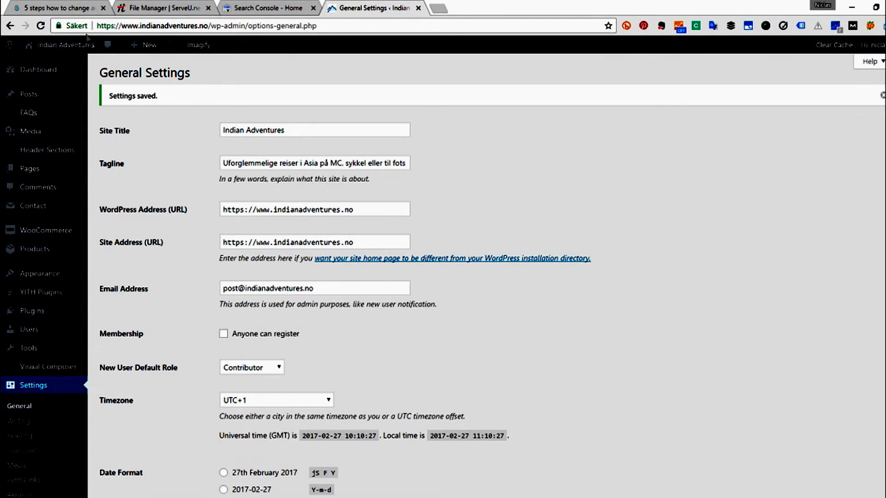
Copy the plugin name "Velvet blues Update URLs" from section 2 of the migration guide
{"action": "left_click", "coordinate": [76, 10]}
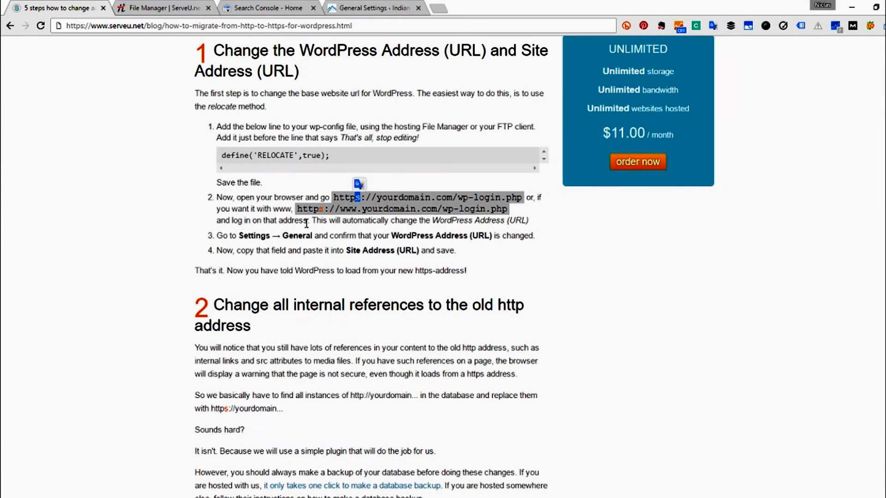
{"action": "scroll", "coordinate": [257, 338], "scroll_direction": "down", "scroll_amount": 3}
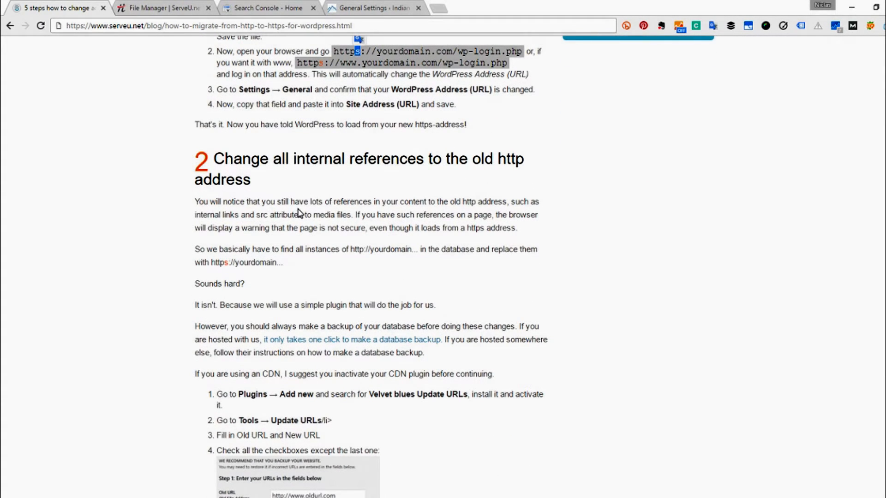
{"action": "scroll", "coordinate": [297, 213], "scroll_direction": "down", "scroll_amount": 2}
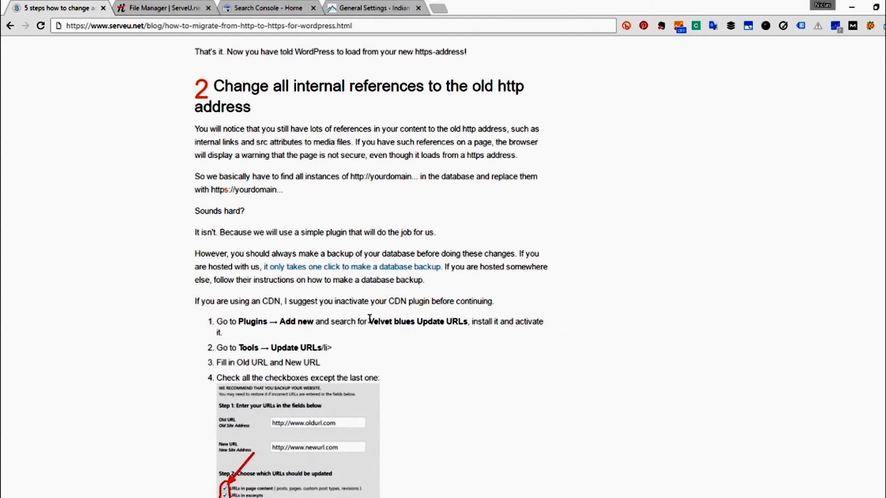
{"action": "left_click_drag", "start_coordinate": [370, 321], "coordinate": [468, 323]}
{"action": "key", "text": "ctrl+c"}
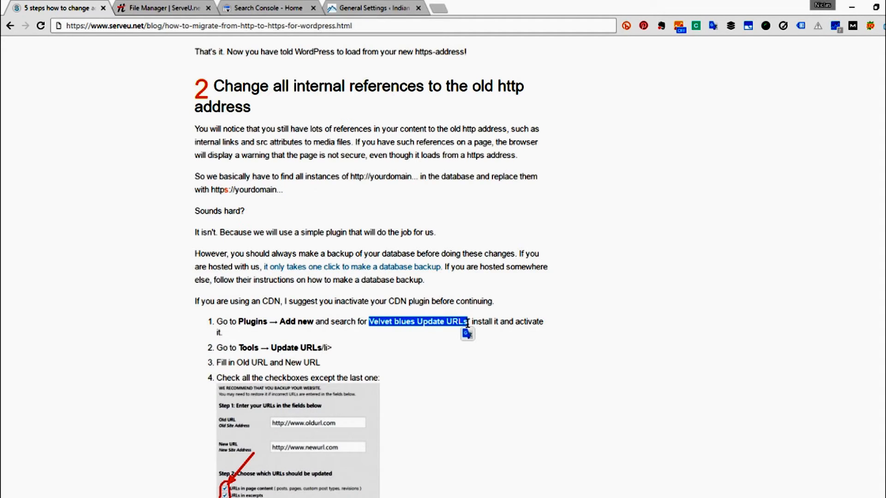
Search for "Velvet blues Update URLs" among the plugins that can be added to the WordPress site
{"action": "left_click", "coordinate": [358, 10]}
{"action": "mouse_move", "coordinate": [51, 314]}
{"action": "left_click", "coordinate": [104, 328]}
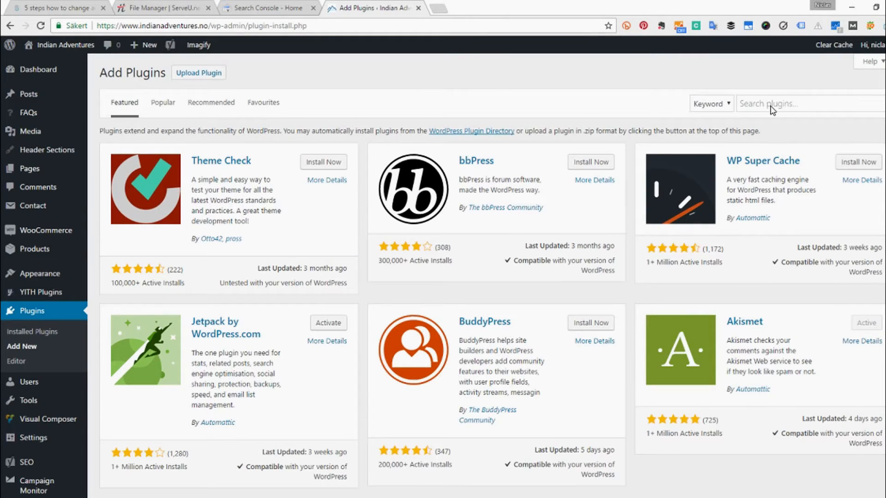
{"action": "left_click", "coordinate": [771, 106]}
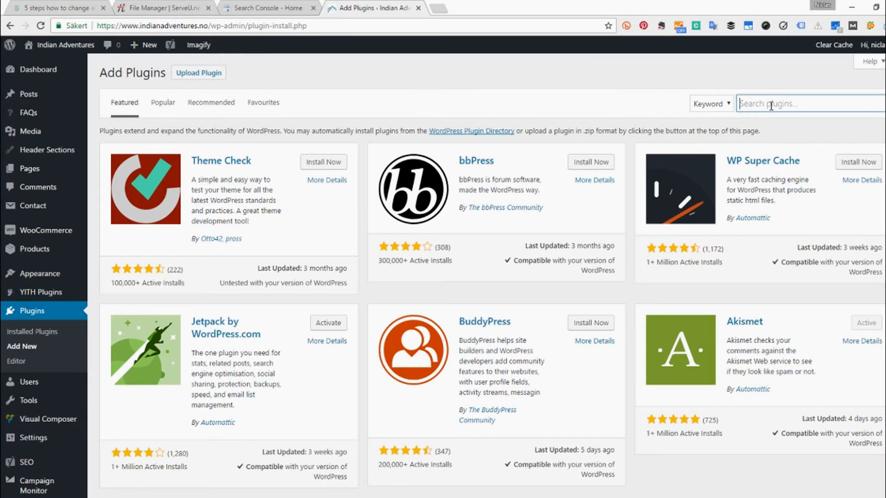
{"action": "key", "text": "ctrl+v"}
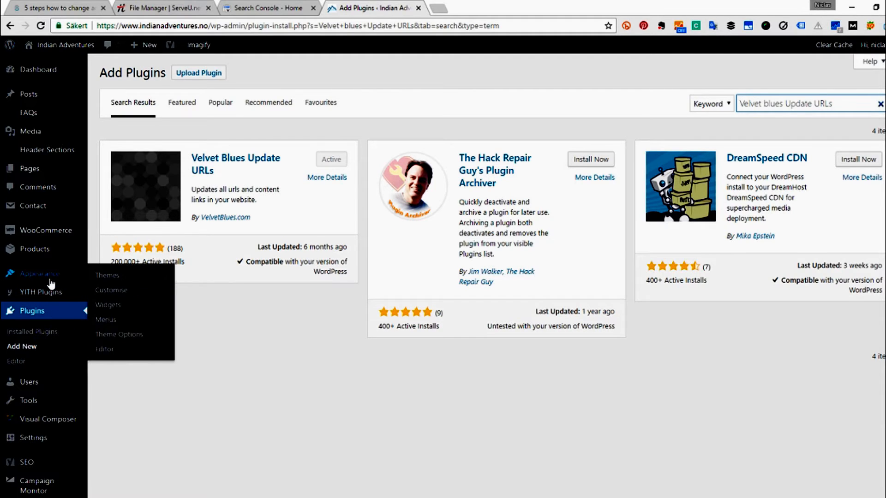
{"action": "mouse_move", "coordinate": [49, 409]}
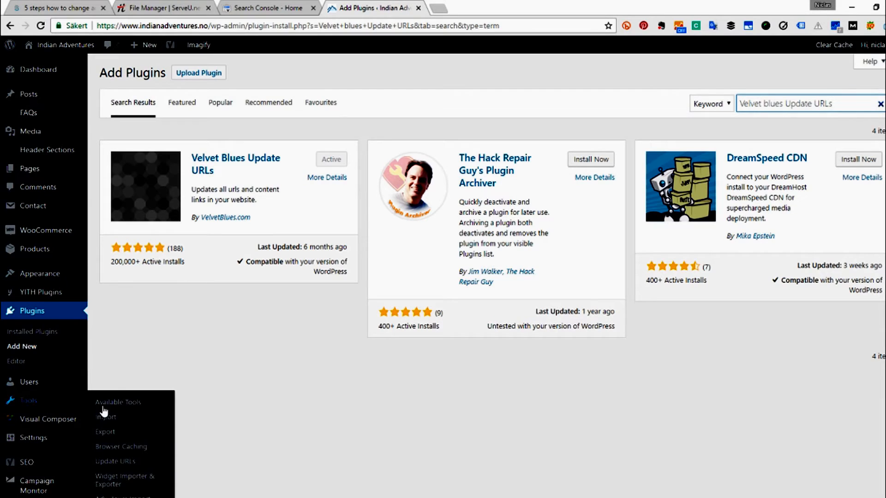
{"action": "left_click", "coordinate": [124, 462]}
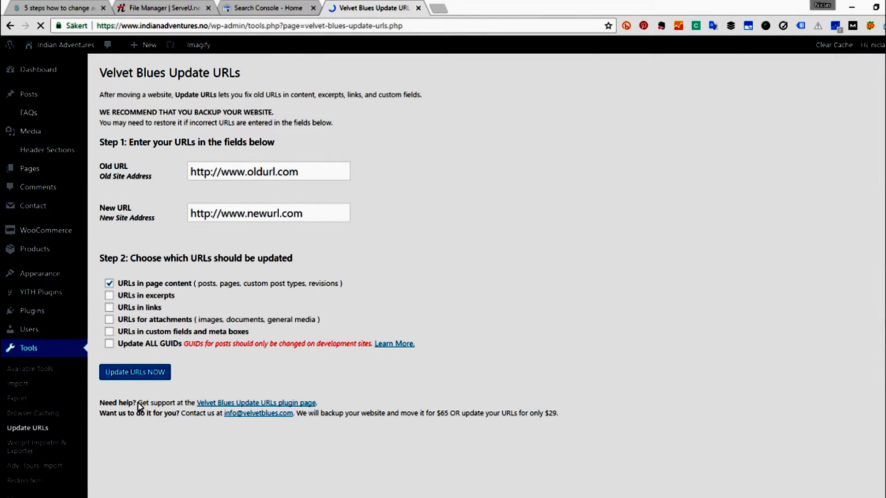
{"action": "left_click_drag", "start_coordinate": [204, 25], "coordinate": [96, 25]}
{"action": "key", "text": "ctrl+c"}
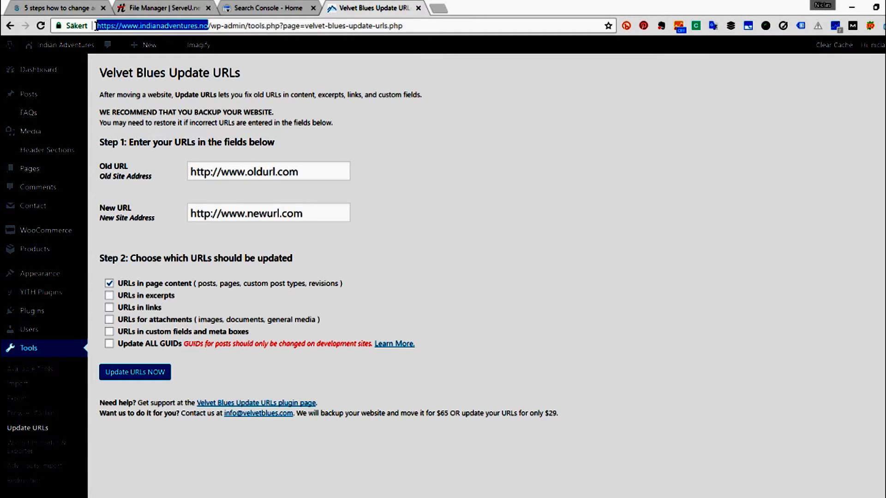
{"action": "left_click", "coordinate": [314, 174]}
{"action": "key", "text": "ctrl+a"}
{"action": "key", "text": "BackSpace"}
{"action": "key", "text": "ctrl+v"}
{"action": "left_click", "coordinate": [212, 174]}
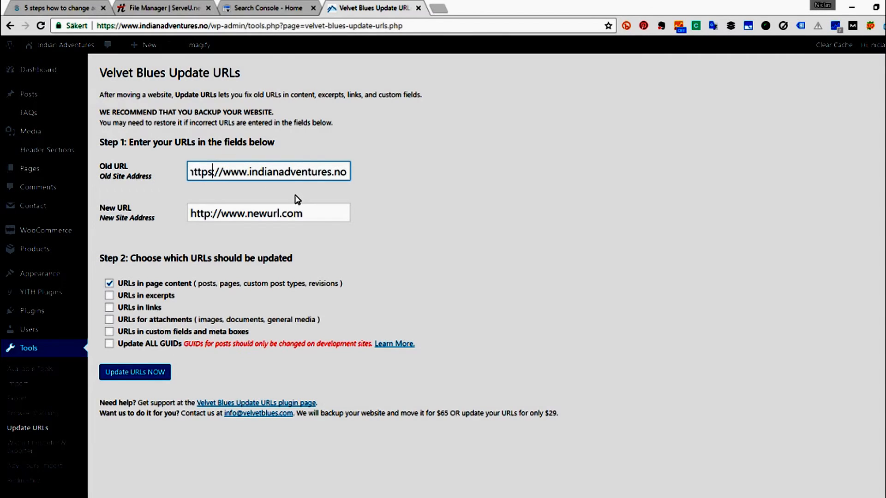
{"action": "key", "text": "BackSpace"}
{"action": "type", "text": ":"}
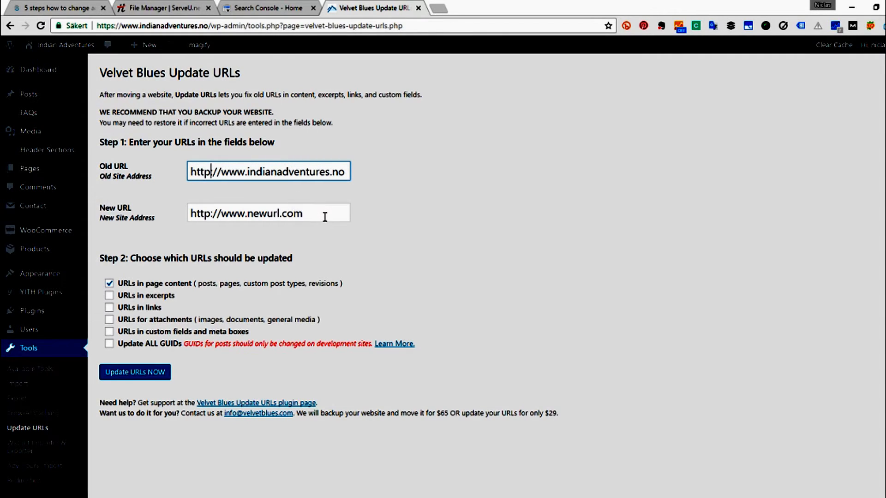
{"action": "left_click", "coordinate": [324, 217]}
{"action": "key", "text": "ctrl+a"}
{"action": "key", "text": "BackSpace"}
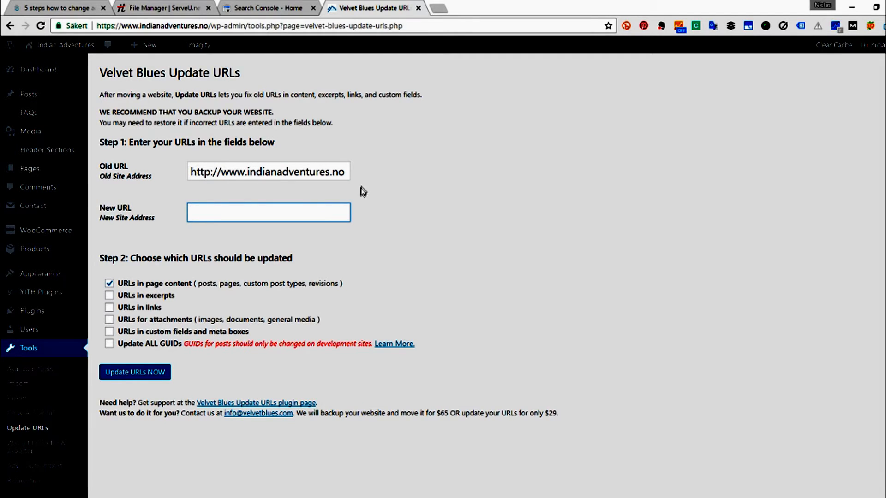
{"action": "key", "text": "ctrl+v"}
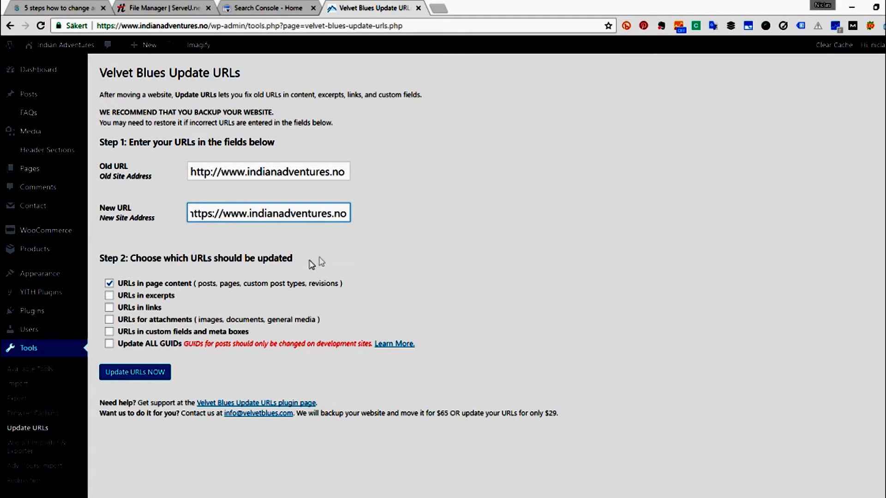
Include excerpts, links, attachments, and custom fields and meta boxes besides page content, run the URL update and review its results
{"action": "left_click", "coordinate": [110, 296]}
{"action": "left_click", "coordinate": [109, 308]}
{"action": "left_click", "coordinate": [109, 319]}
{"action": "left_click", "coordinate": [110, 332]}
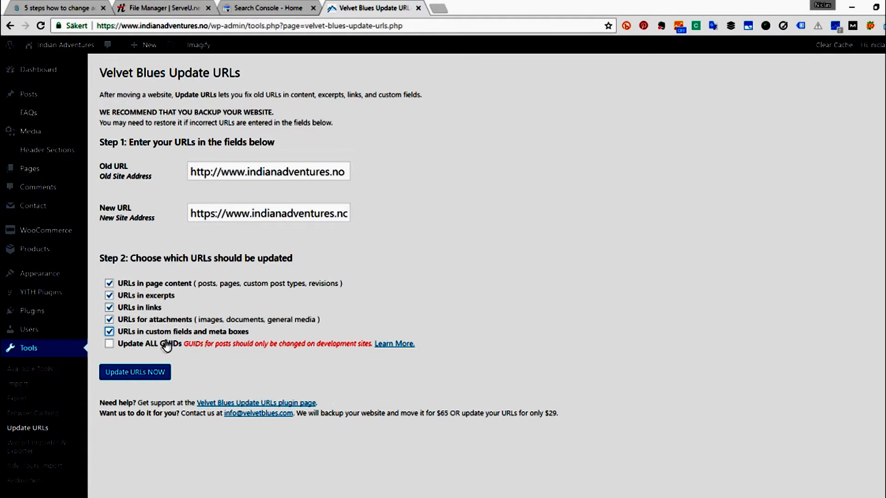
{"action": "left_click", "coordinate": [151, 377]}
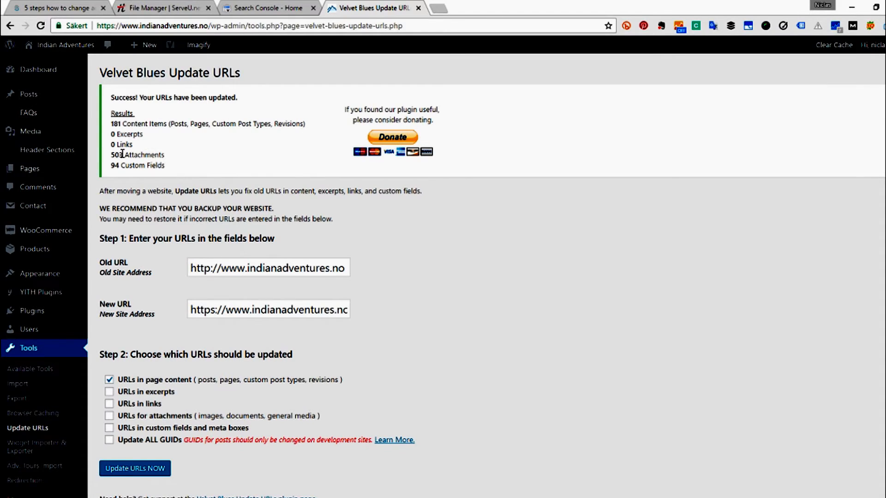
{"action": "left_click_drag", "start_coordinate": [126, 153], "coordinate": [188, 154]}
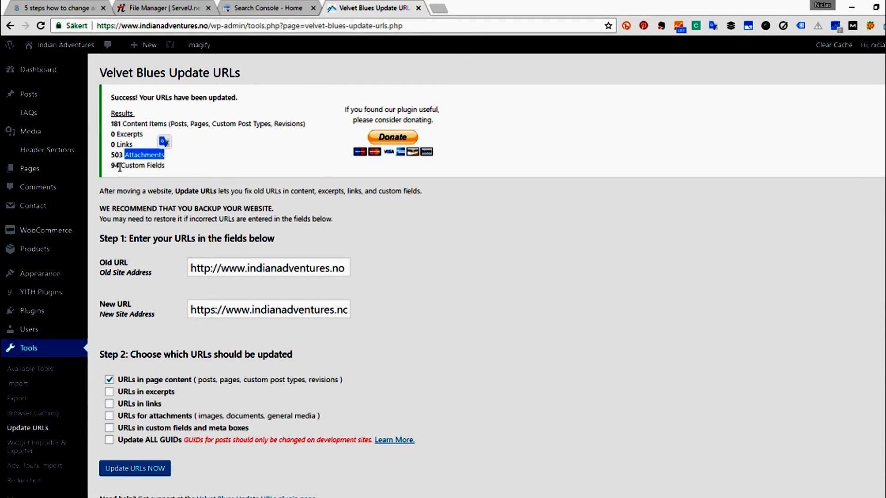
{"action": "left_click_drag", "start_coordinate": [122, 166], "coordinate": [165, 167]}
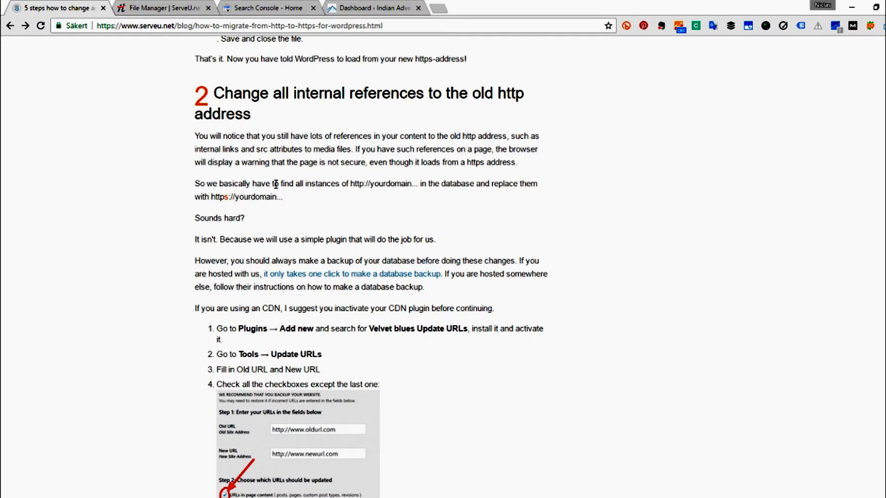
Review the wp-config.php instruction in section 1 of the migration guide and open that file in the File Manager's code editor
{"action": "scroll", "coordinate": [275, 184], "scroll_direction": "up", "scroll_amount": 6}
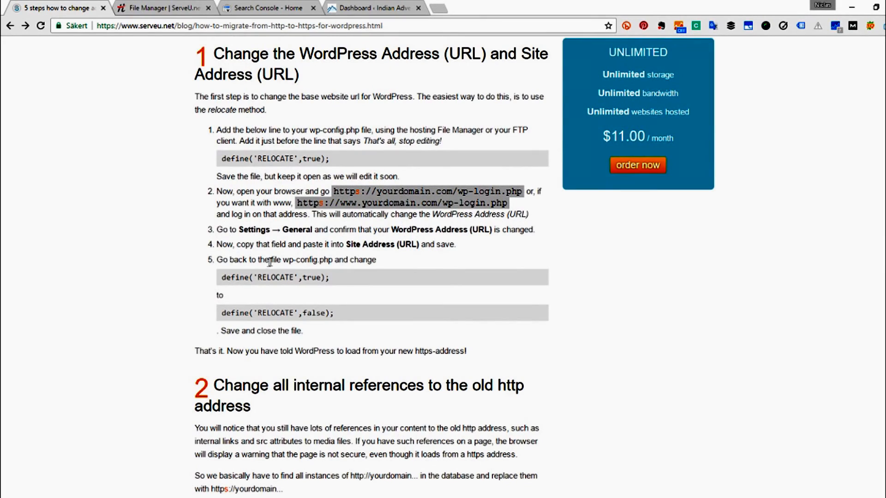
{"action": "left_click_drag", "start_coordinate": [294, 259], "coordinate": [319, 261]}
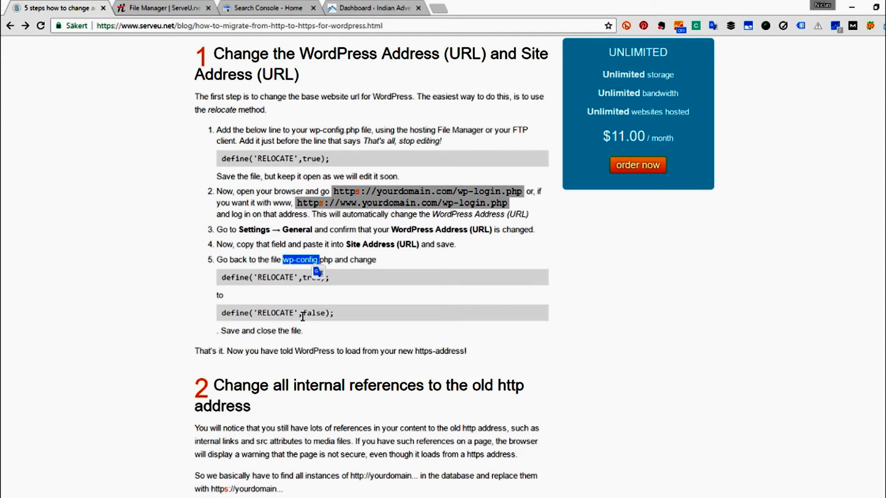
{"action": "left_click", "coordinate": [178, 8]}
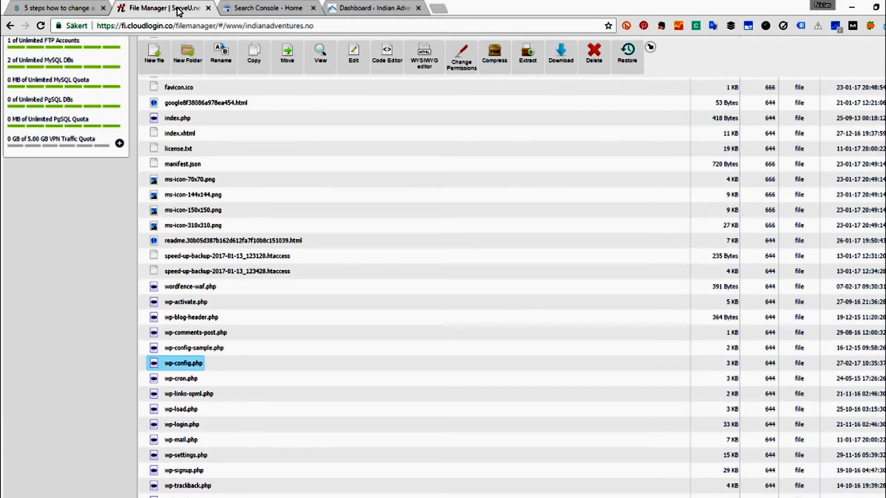
{"action": "right_click", "coordinate": [183, 363]}
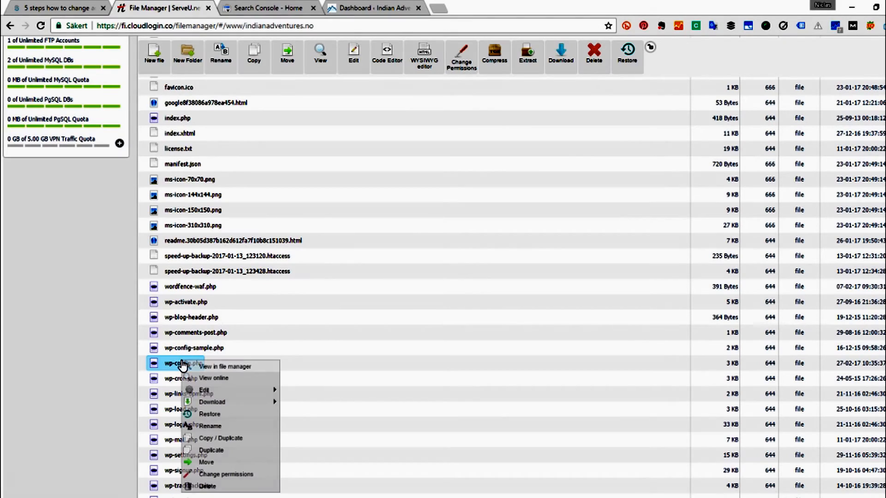
{"action": "mouse_move", "coordinate": [259, 390]}
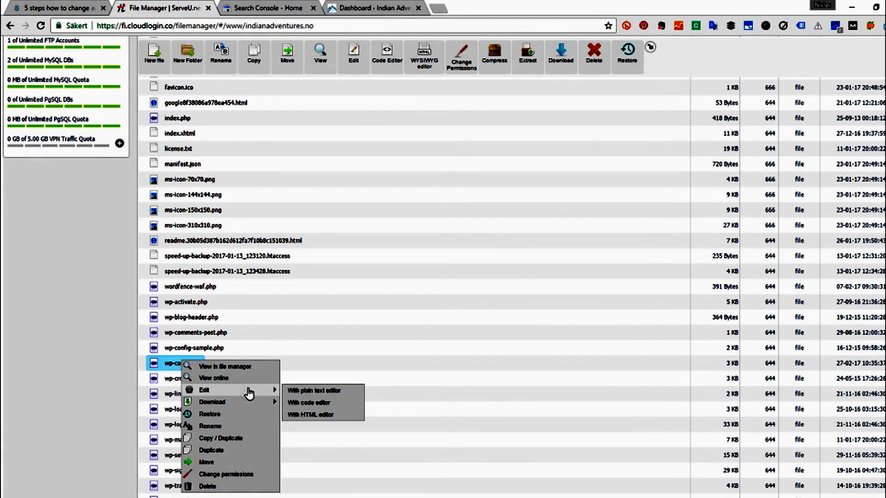
{"action": "left_click", "coordinate": [300, 404]}
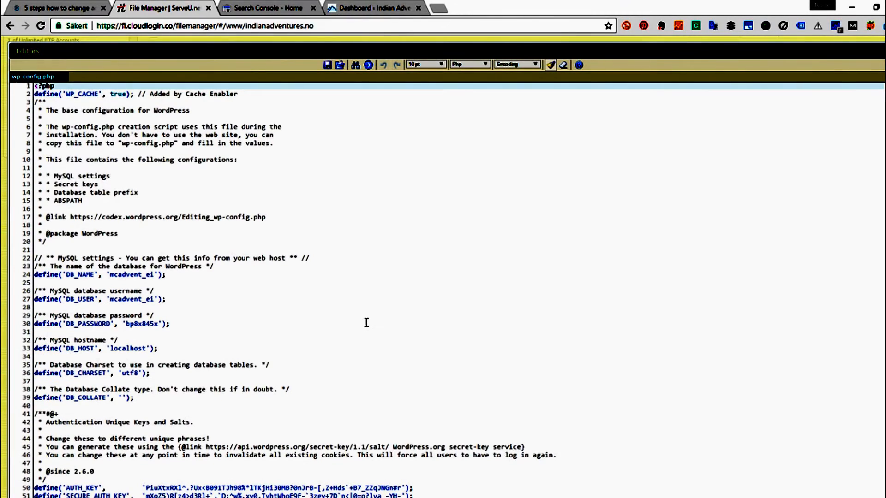
Set the RELOCATE constant to false in wp-config.php, then save and close the file
{"action": "scroll", "coordinate": [367, 323], "scroll_direction": "down", "scroll_amount": 13}
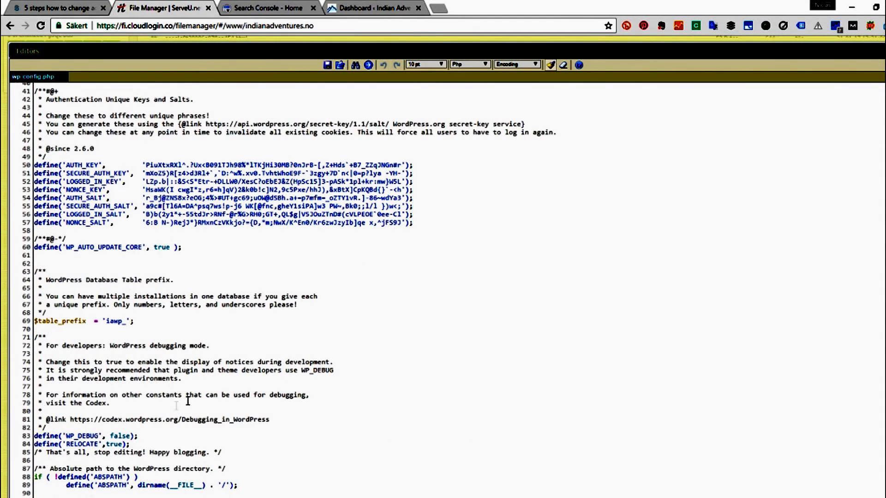
{"action": "double_click", "coordinate": [115, 444]}
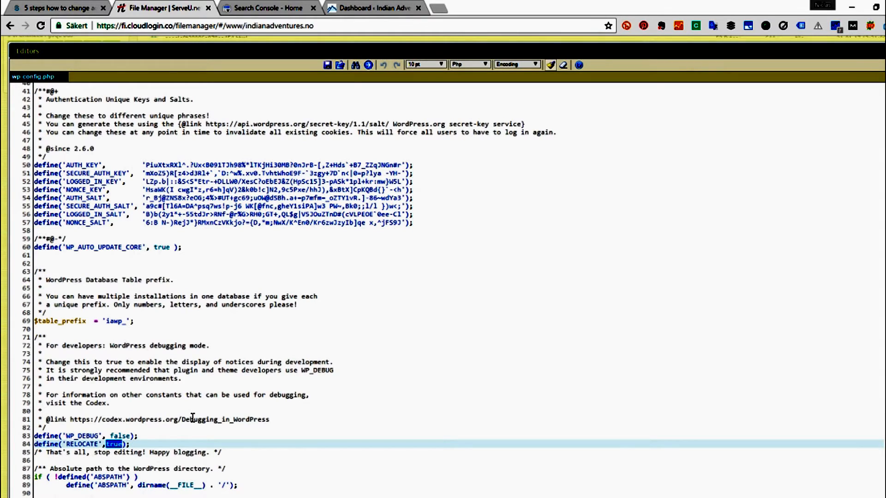
{"action": "type", "text": "false"}
{"action": "left_click", "coordinate": [328, 65]}
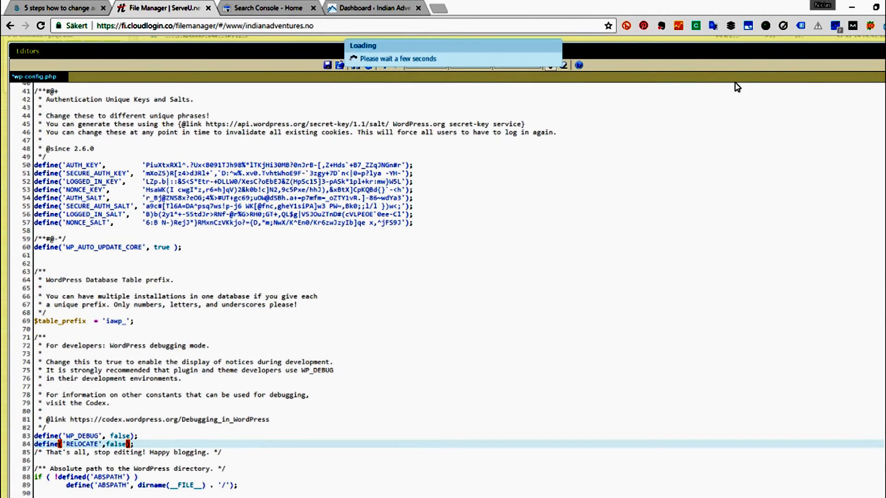
{"action": "left_click", "coordinate": [875, 54]}
Copy the SSL redirect code for the .htaccess file from section 3 of the migration guide
{"action": "left_click", "coordinate": [74, 9]}
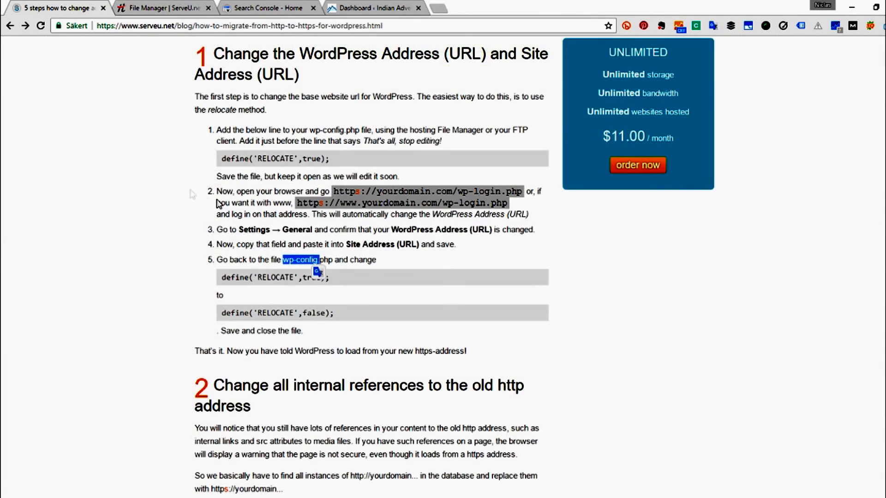
{"action": "scroll", "coordinate": [241, 276], "scroll_direction": "down", "scroll_amount": 8}
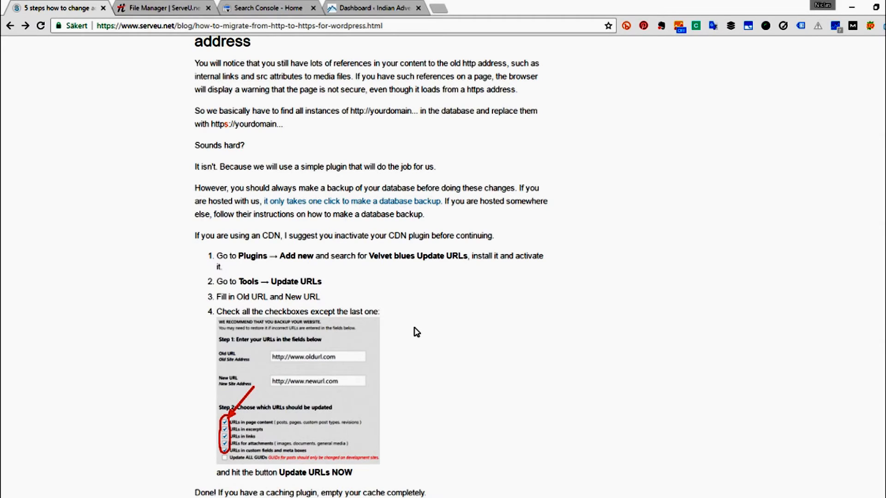
{"action": "scroll", "coordinate": [418, 336], "scroll_direction": "down", "scroll_amount": 3}
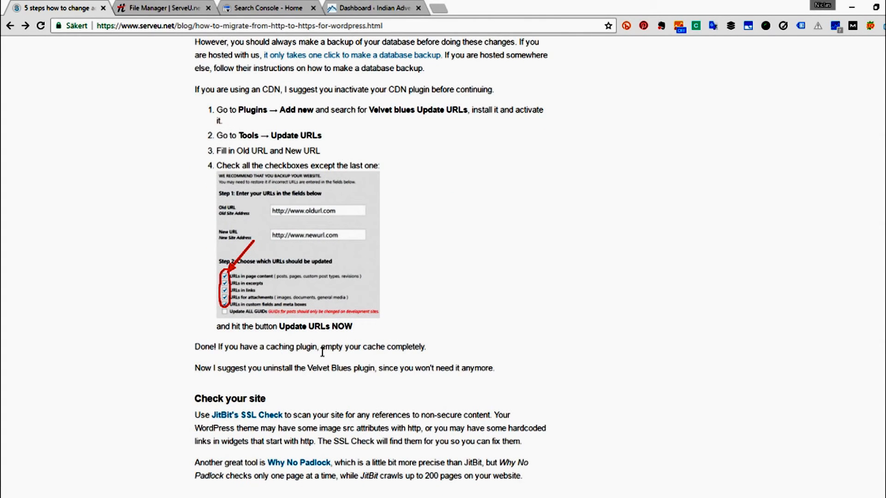
{"action": "scroll", "coordinate": [361, 359], "scroll_direction": "down", "scroll_amount": 5}
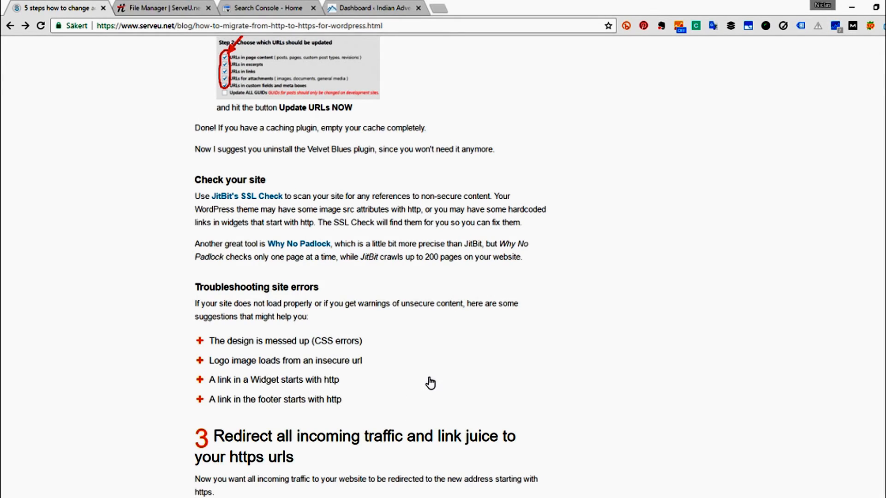
{"action": "scroll", "coordinate": [430, 383], "scroll_direction": "down", "scroll_amount": 8}
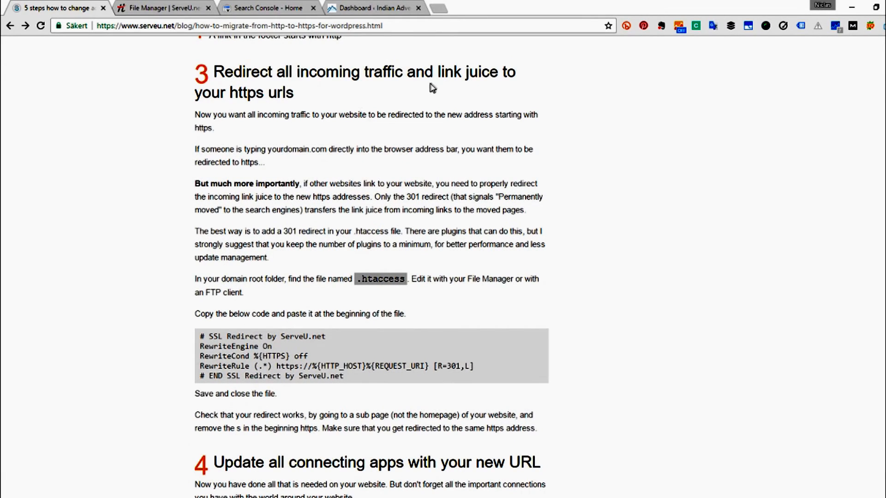
{"action": "left_click_drag", "start_coordinate": [439, 71], "coordinate": [467, 72]}
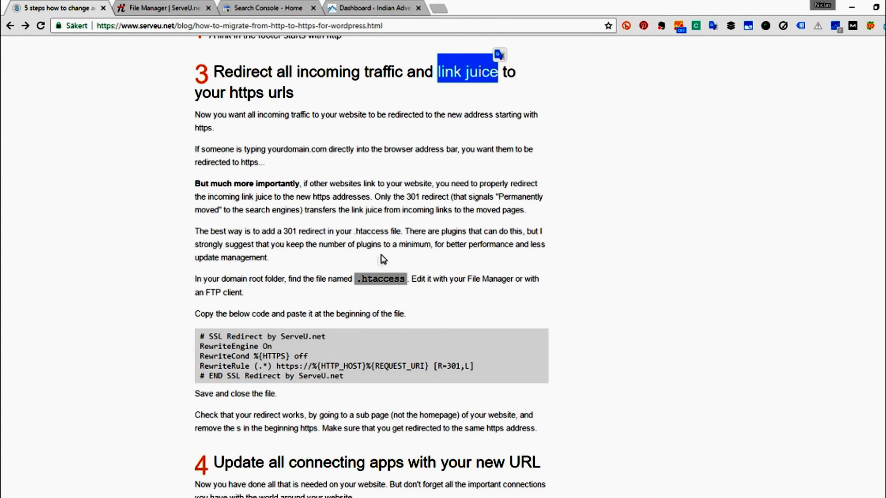
{"action": "left_click", "coordinate": [360, 279]}
{"action": "left_click_drag", "start_coordinate": [360, 278], "coordinate": [407, 279]}
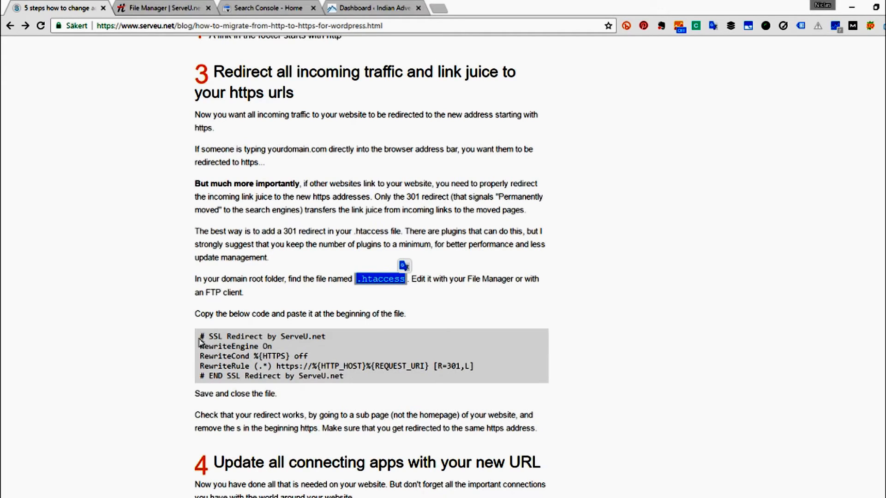
{"action": "left_click_drag", "start_coordinate": [199, 336], "coordinate": [352, 372]}
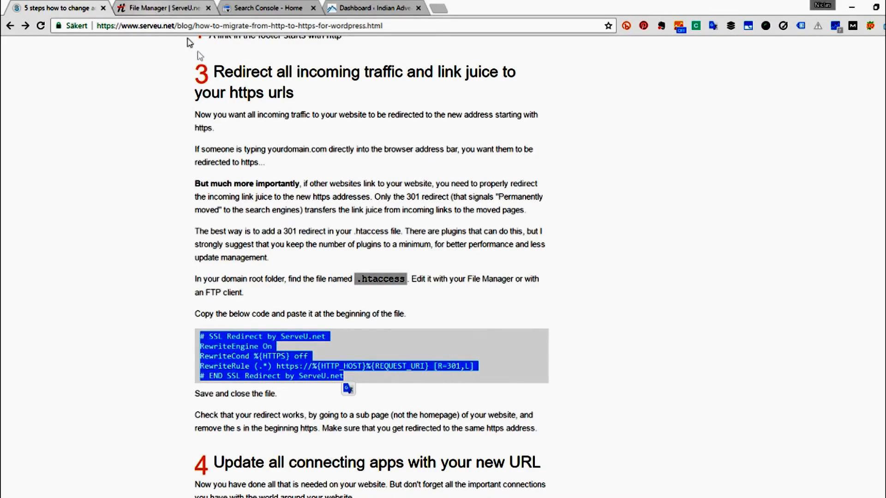
Open the .htaccess file in the indianadventures.no root folder for editing in the File Manager
{"action": "left_click", "coordinate": [154, 9]}
{"action": "scroll", "coordinate": [260, 176], "scroll_direction": "up", "scroll_amount": 12}
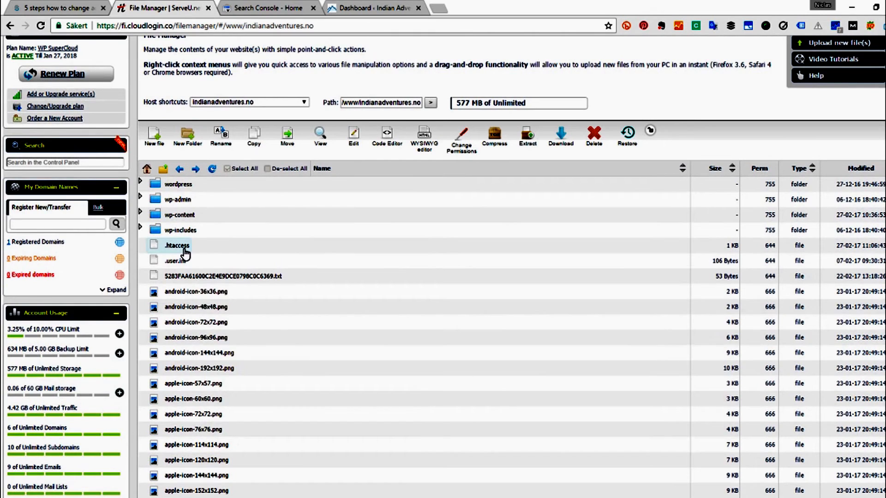
{"action": "right_click", "coordinate": [185, 249]}
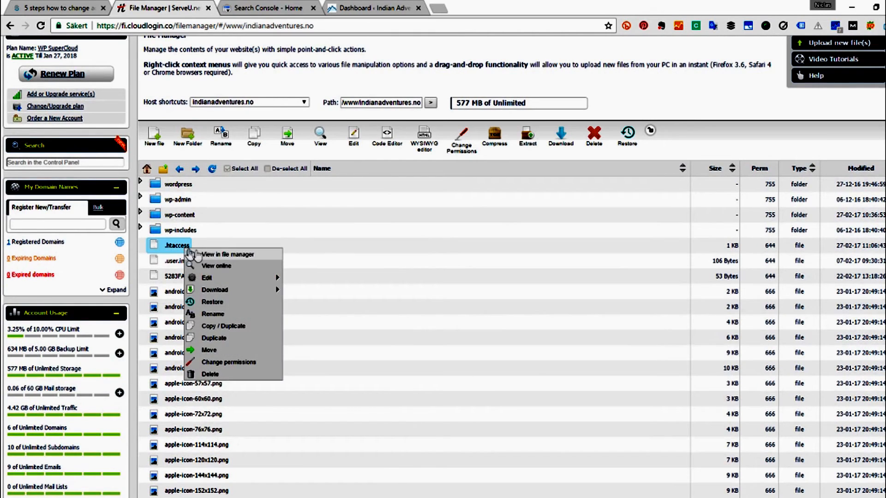
{"action": "mouse_move", "coordinate": [245, 278]}
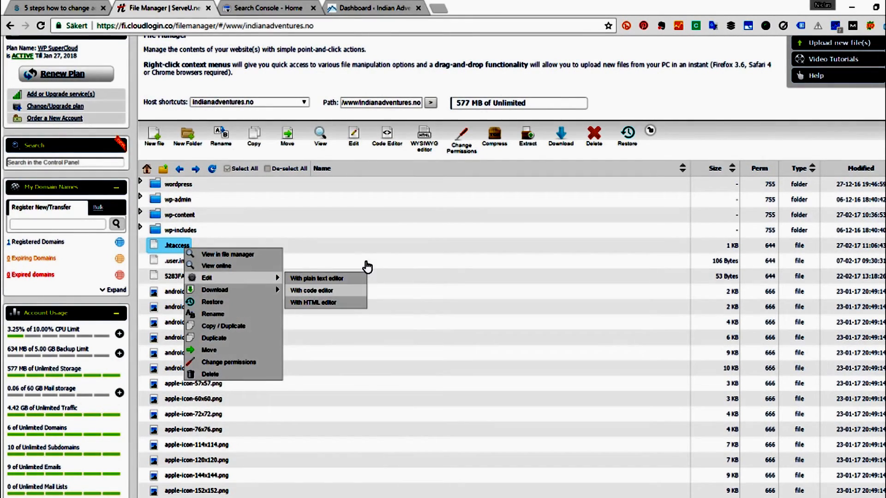
{"action": "left_click", "coordinate": [364, 276]}
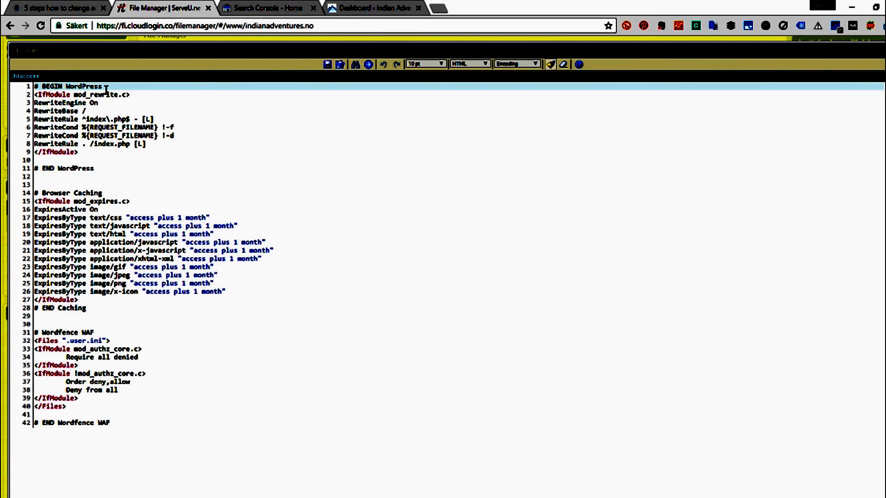
Insert the copied SSL redirect code above the "# BEGIN WordPress" block in .htaccess, then save and close the file
{"action": "key", "text": "Return"}
{"action": "key", "text": "Return"}
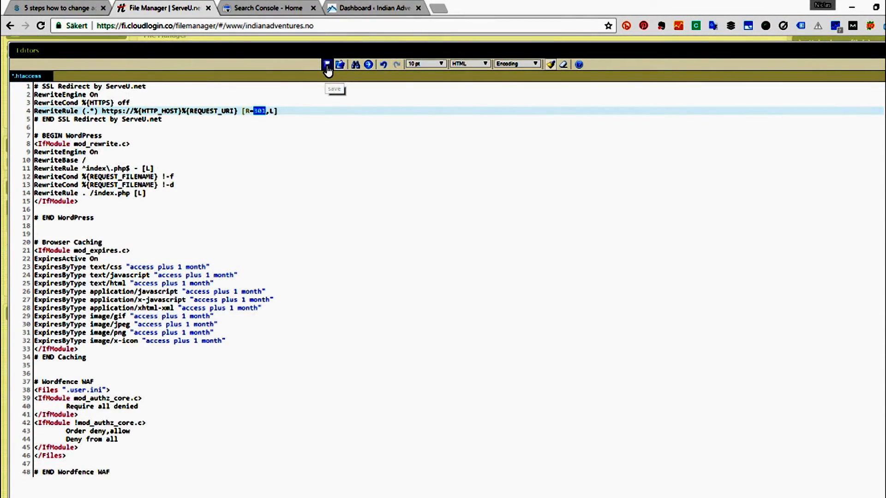
{"action": "left_click", "coordinate": [327, 70]}
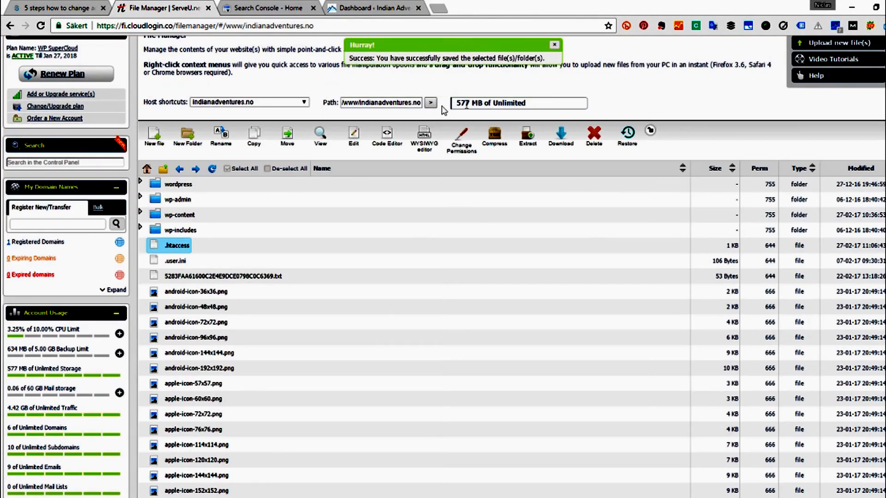
{"action": "left_click", "coordinate": [79, 10]}
{"action": "left_click", "coordinate": [355, 8]}
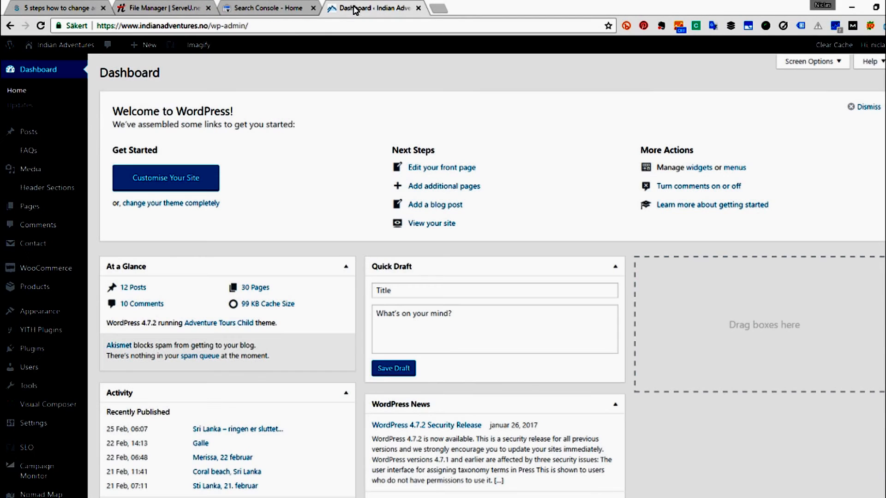
{"action": "key", "text": "BackSpace"}
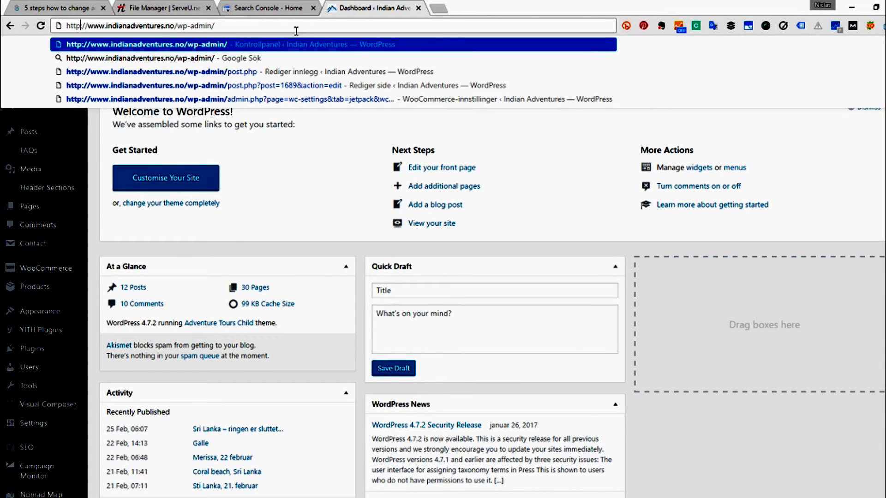
{"action": "key", "text": "Return"}
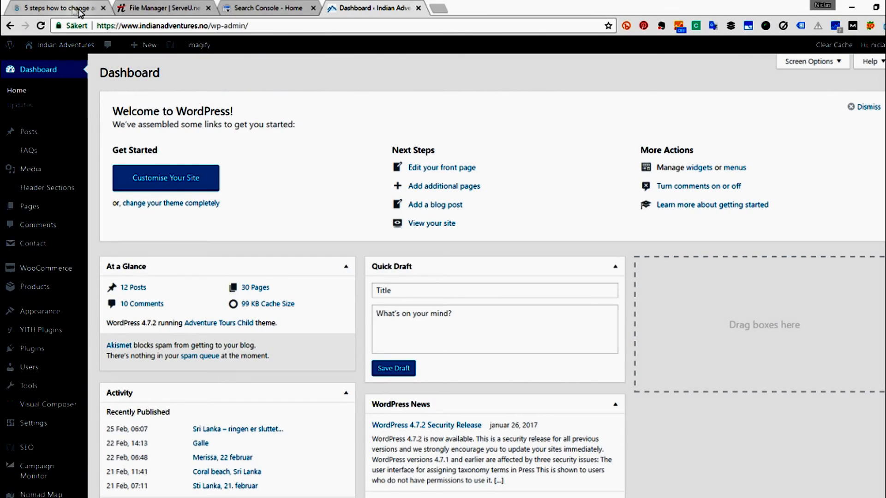
Read section 4 of the migration guide about adding the https address to Google Search Console
{"action": "left_click", "coordinate": [81, 13]}
{"action": "scroll", "coordinate": [300, 303], "scroll_direction": "down", "scroll_amount": 5}
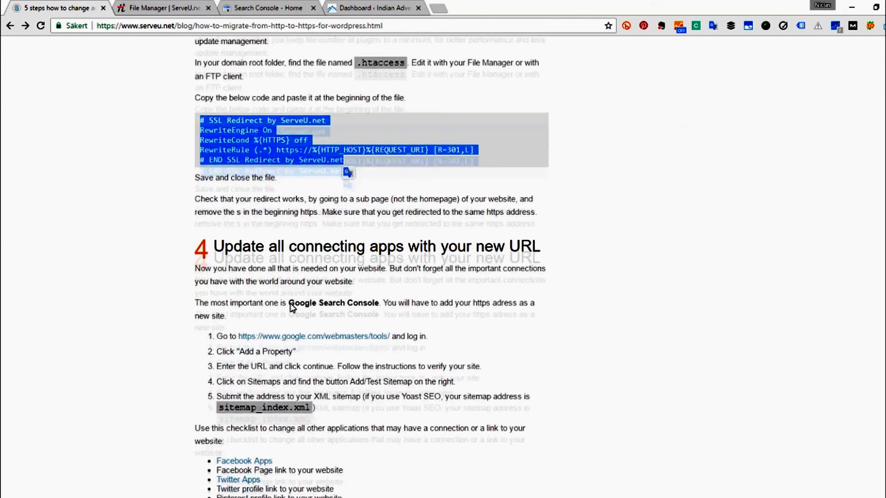
{"action": "scroll", "coordinate": [292, 306], "scroll_direction": "down", "scroll_amount": 3}
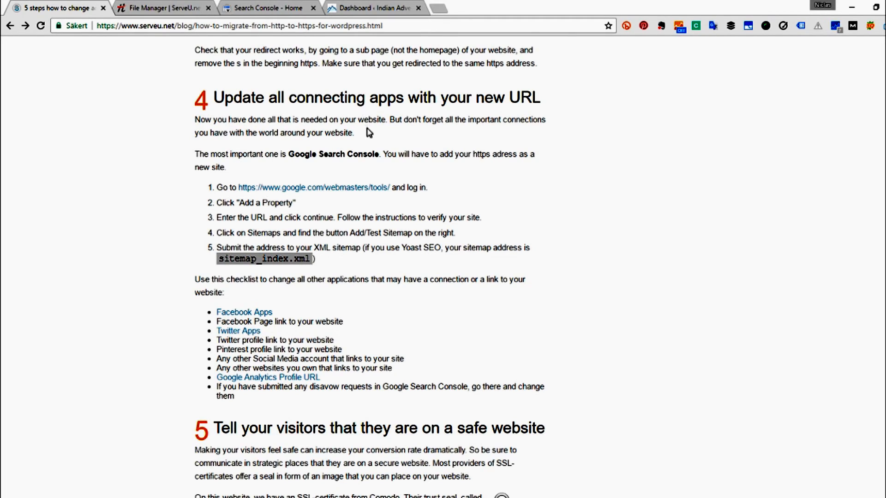
{"action": "left_click_drag", "start_coordinate": [288, 154], "coordinate": [379, 155]}
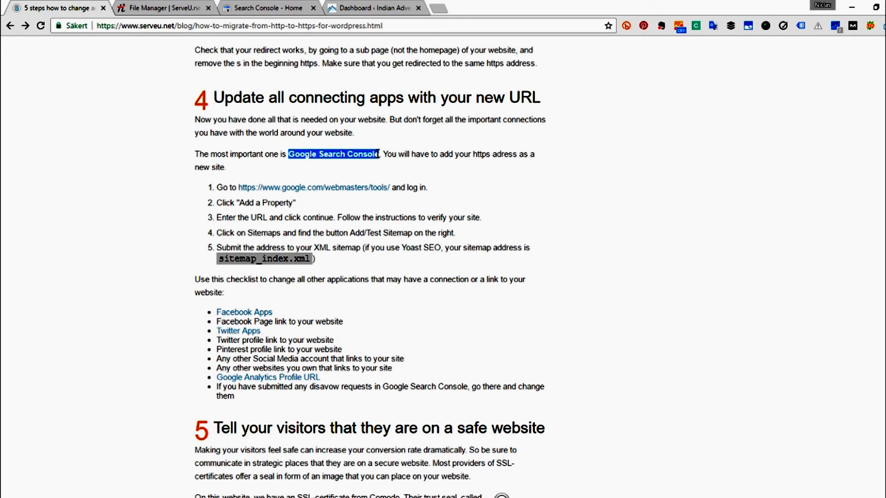
{"action": "left_click", "coordinate": [283, 14]}
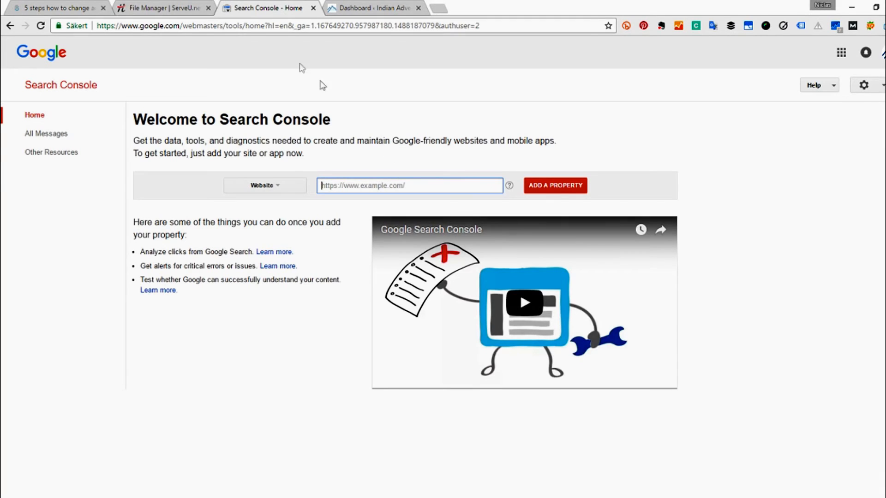
{"action": "left_click", "coordinate": [360, 14]}
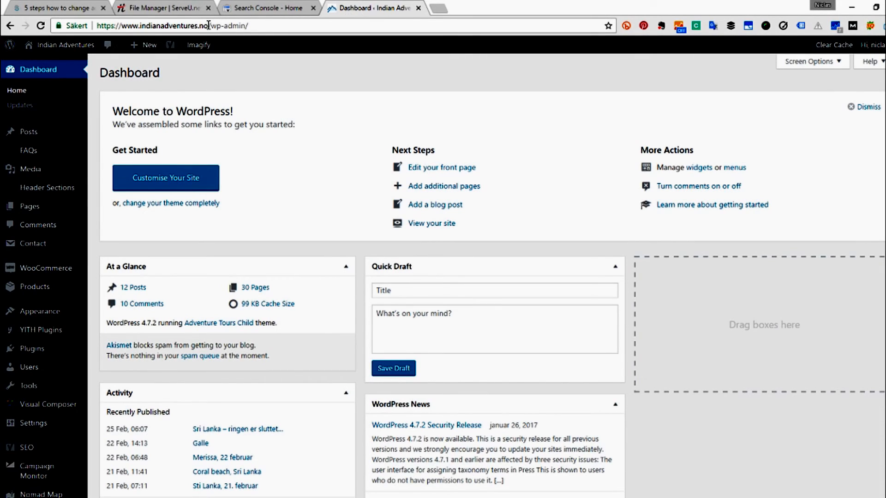
{"action": "left_click_drag", "start_coordinate": [208, 25], "coordinate": [119, 30]}
{"action": "right_click", "coordinate": [120, 29]}
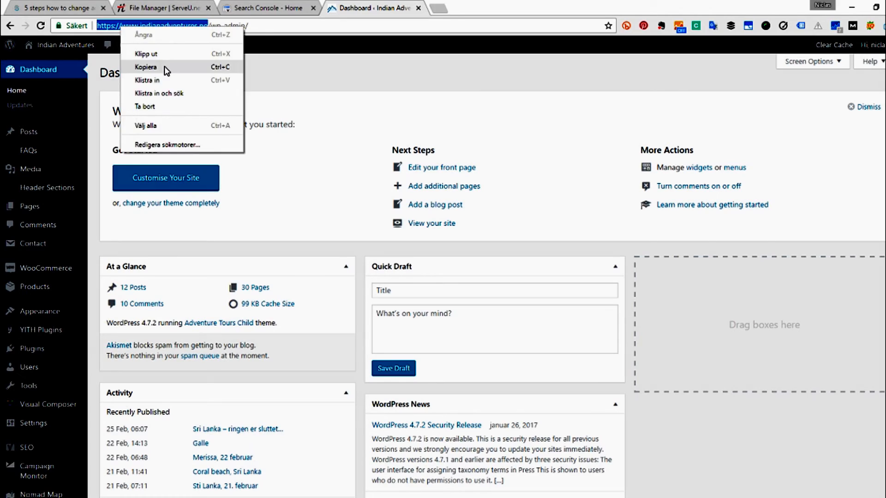
{"action": "left_click", "coordinate": [167, 71]}
{"action": "left_click", "coordinate": [265, 9]}
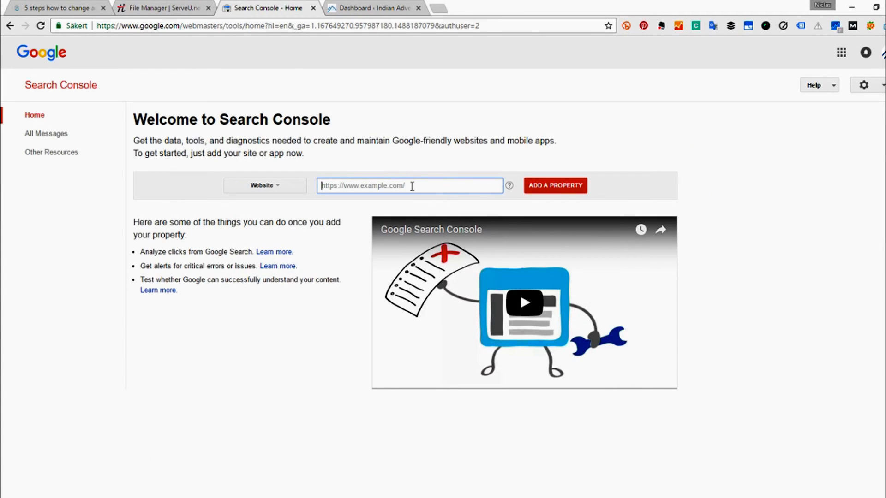
{"action": "key", "text": "ctrl+v"}
{"action": "left_click", "coordinate": [556, 190]}
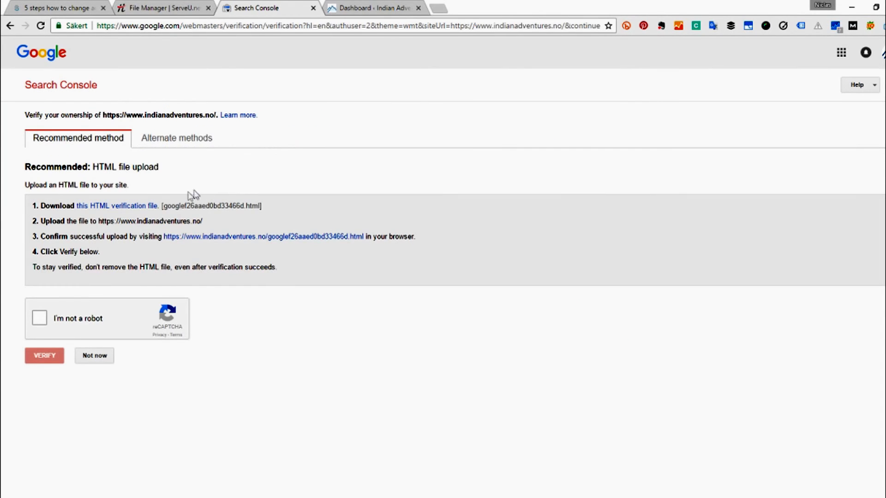
Save the HTML verification file in the headers folder and upload it to the indianadventures.no root folder in the File Manager
{"action": "right_click", "coordinate": [144, 212]}
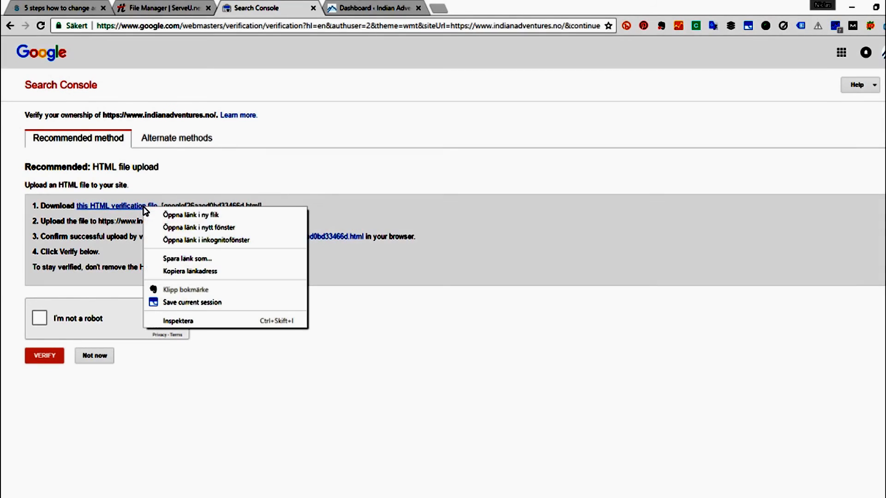
{"action": "left_click", "coordinate": [188, 259]}
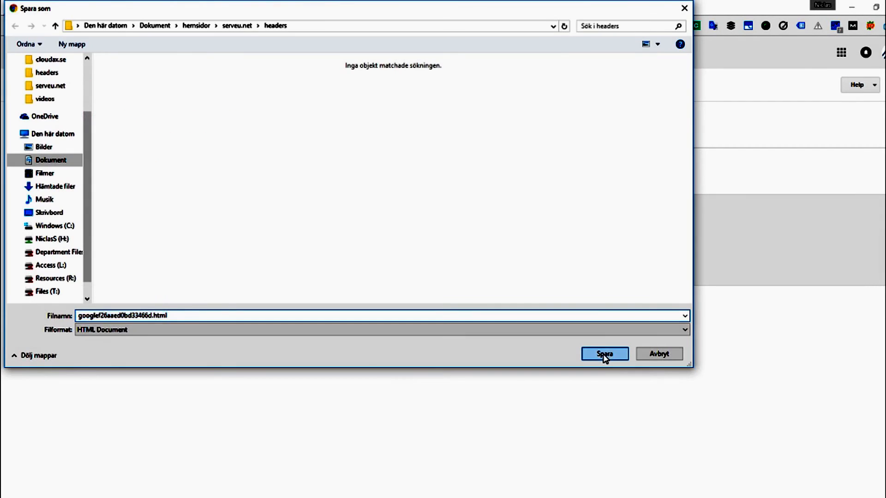
{"action": "key", "text": "Return"}
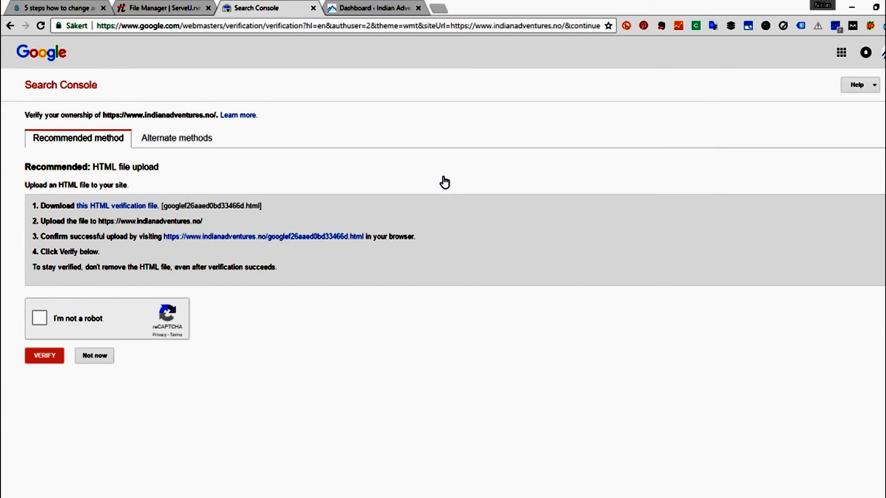
{"action": "left_click", "coordinate": [170, 11]}
{"action": "left_click_drag", "start_coordinate": [194, 497], "coordinate": [300, 360]}
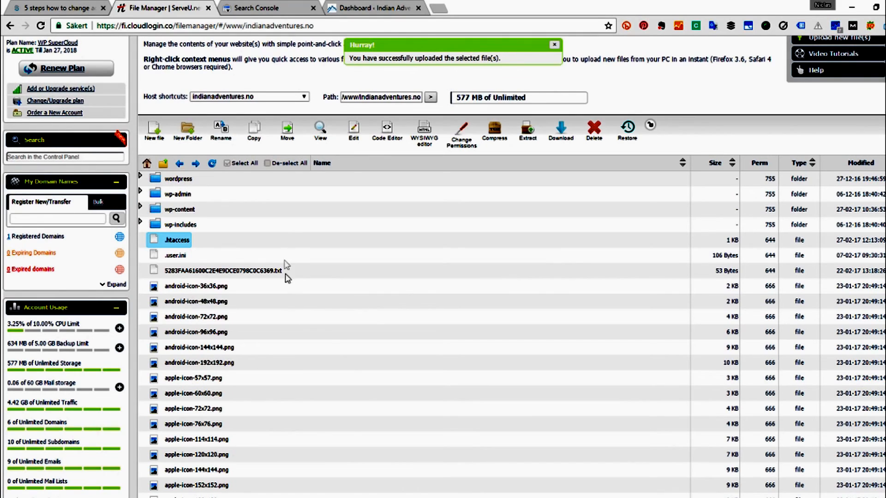
Open the uploaded verification file's confirmation link in a new tab and verify ownership of the https site in Search Console
{"action": "left_click", "coordinate": [287, 10]}
{"action": "middle_click", "coordinate": [278, 237]}
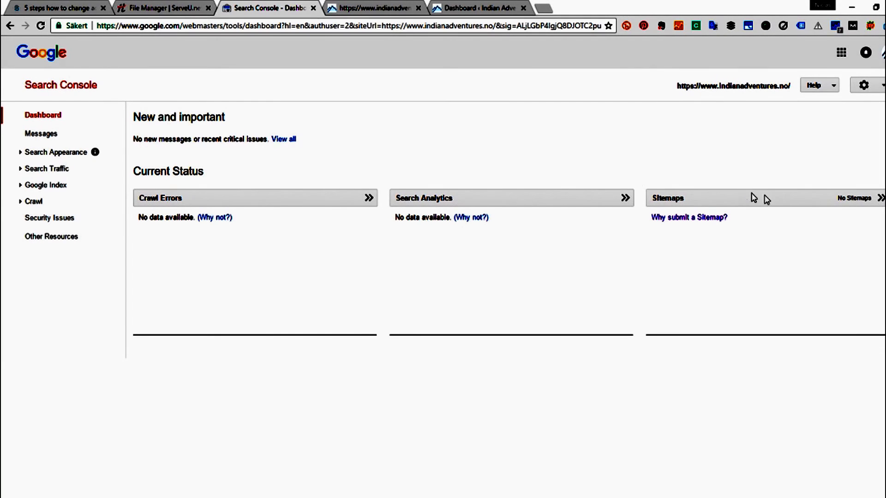
Submit sitemap_index.xml, copied from section 4 of the migration guide, as a sitemap for the https property in Search Console
{"action": "left_click", "coordinate": [849, 201]}
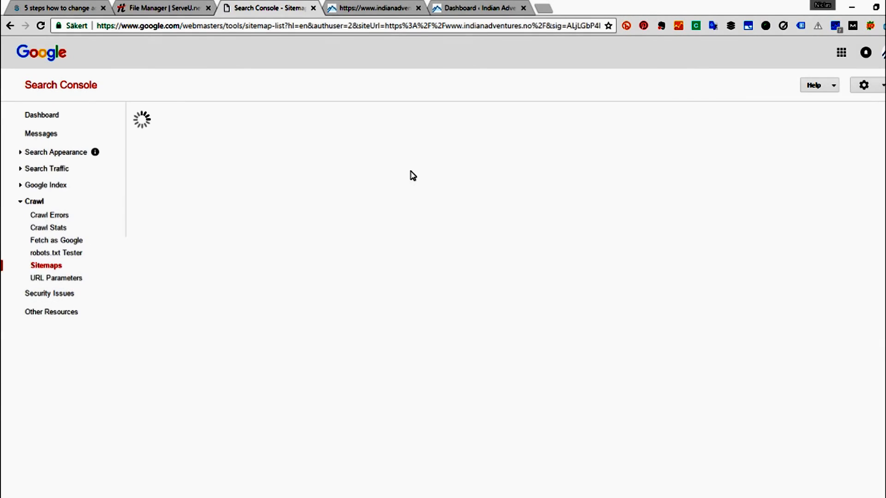
{"action": "left_click", "coordinate": [67, 9]}
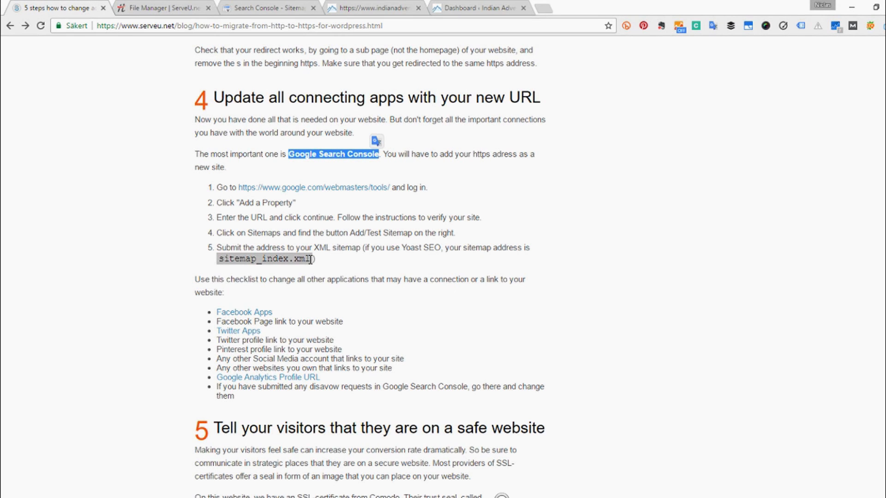
{"action": "left_click_drag", "start_coordinate": [402, 248], "coordinate": [441, 248]}
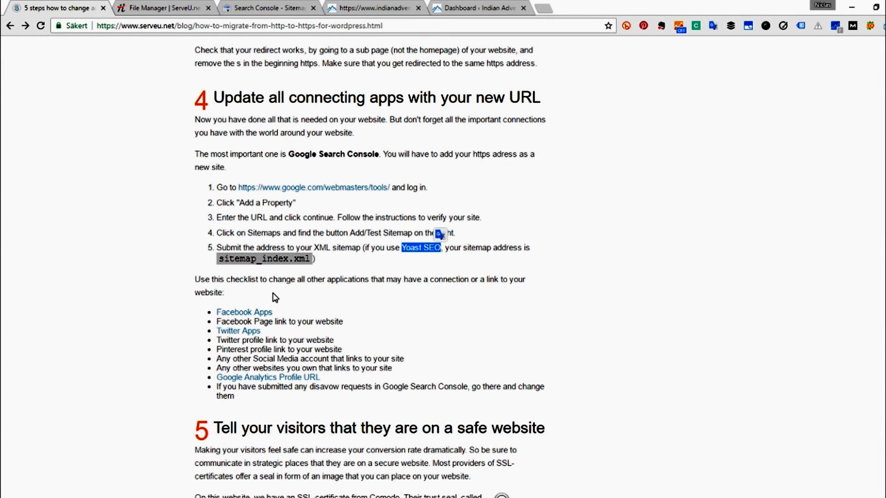
{"action": "left_click", "coordinate": [221, 259]}
{"action": "left_click_drag", "start_coordinate": [221, 258], "coordinate": [312, 259]}
{"action": "right_click", "coordinate": [310, 261]}
{"action": "left_click", "coordinate": [339, 268]}
{"action": "left_click", "coordinate": [298, 7]}
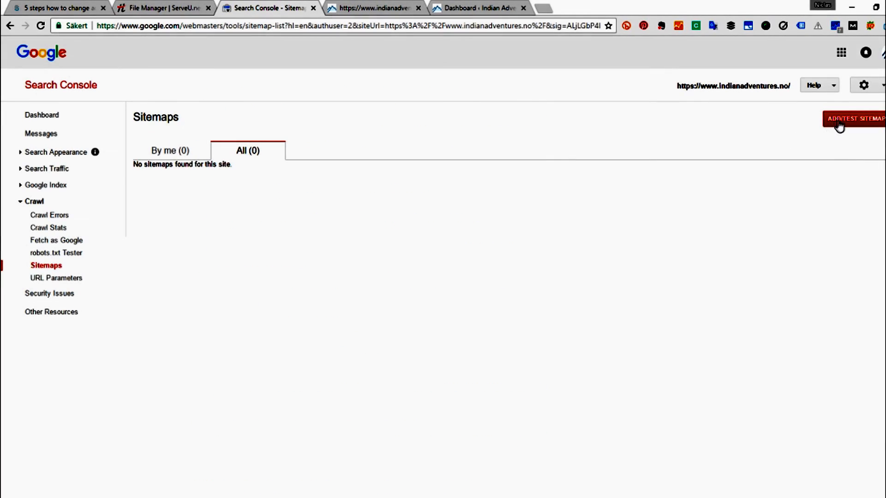
{"action": "left_click", "coordinate": [841, 123]}
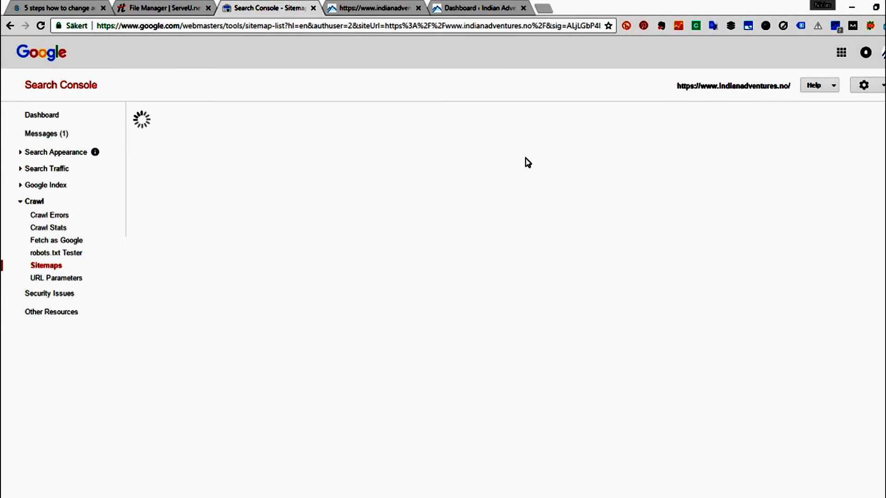
Review the migration guide's checklist of connected apps, section 5 on visitor trust and the closing summary
{"action": "left_click", "coordinate": [75, 9]}
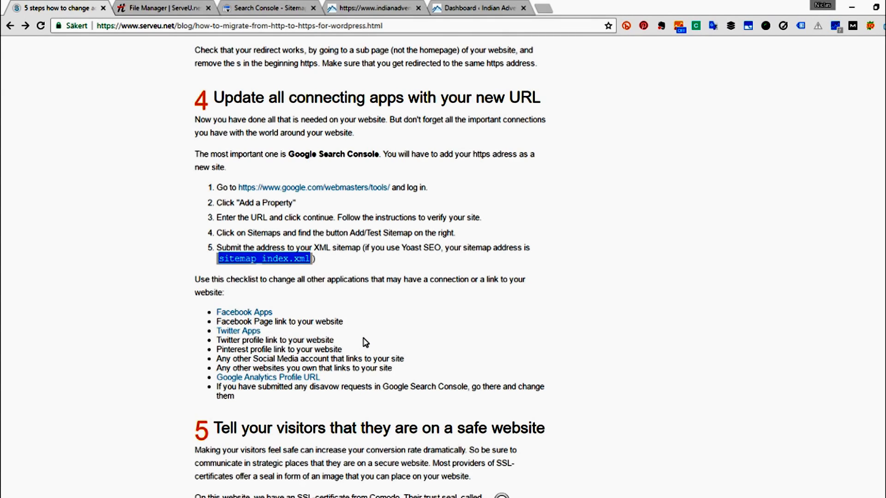
{"action": "scroll", "coordinate": [364, 341], "scroll_direction": "down", "scroll_amount": 2}
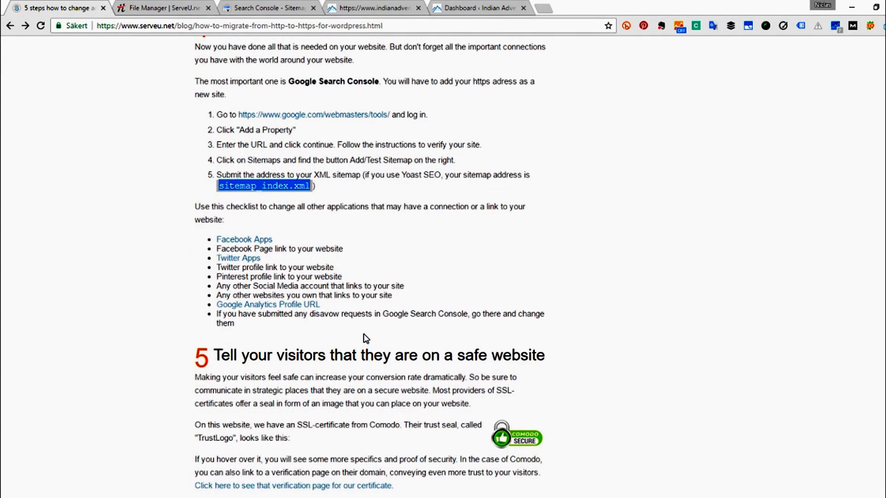
{"action": "scroll", "coordinate": [362, 395], "scroll_direction": "down", "scroll_amount": 3}
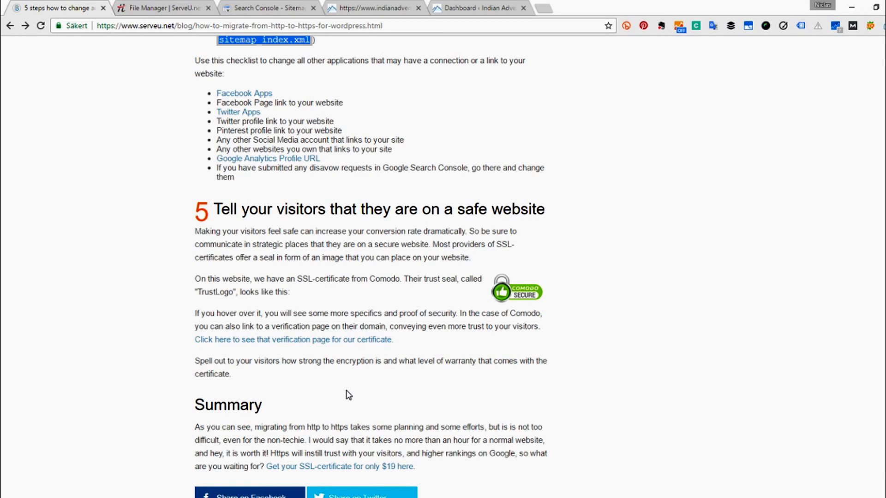
{"action": "left_click", "coordinate": [511, 394]}
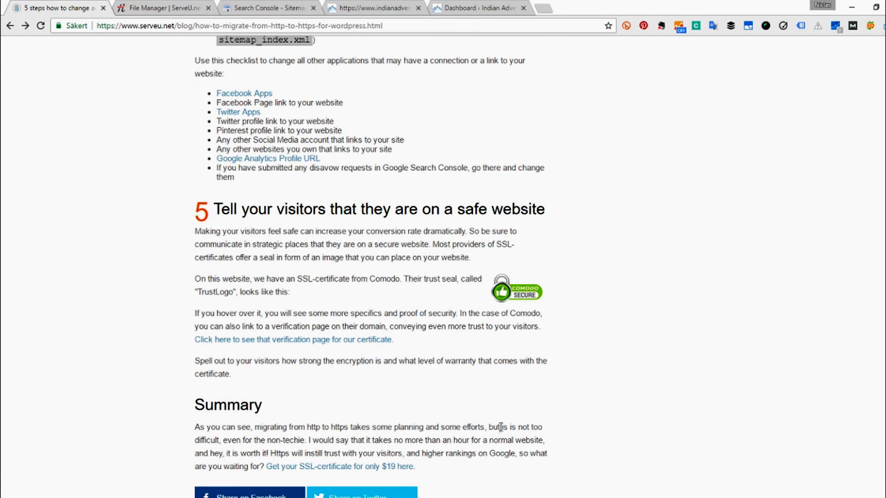
{"action": "left_click_drag", "start_coordinate": [416, 467], "coordinate": [365, 467]}
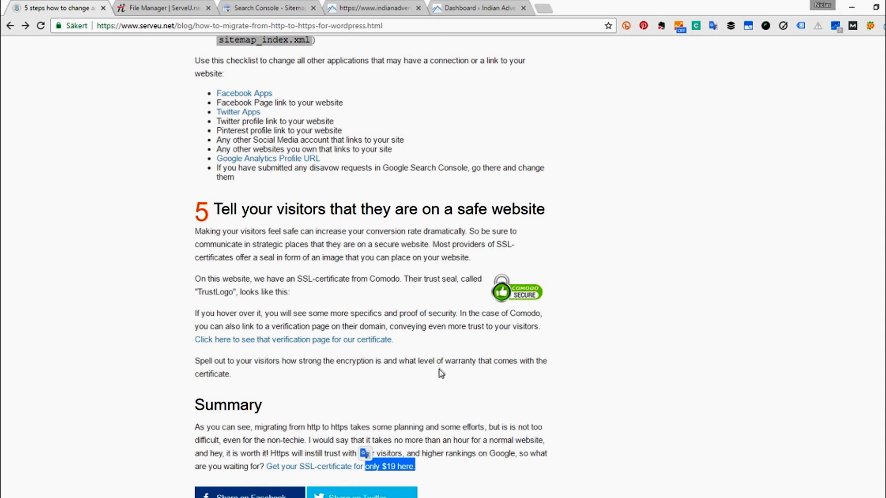